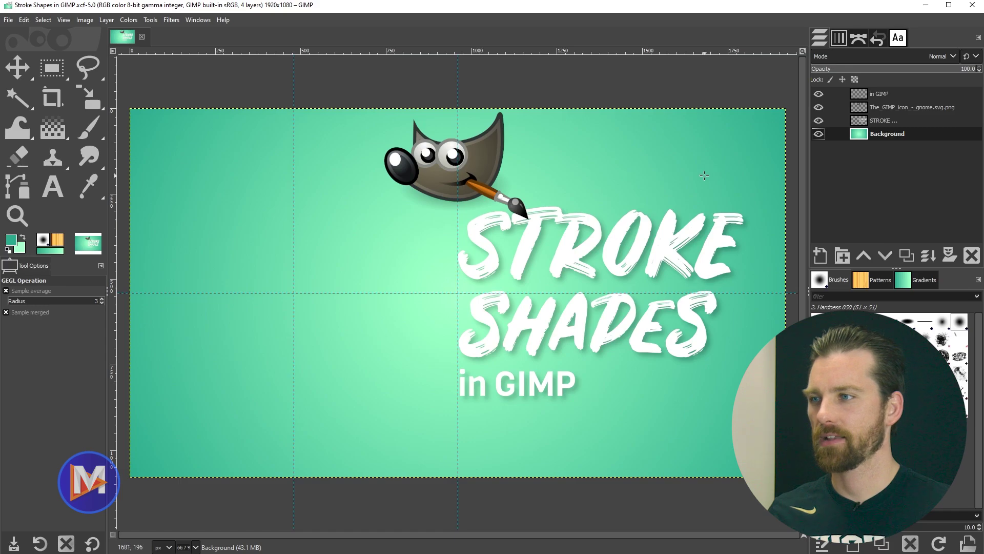
Step: Add a transparent 1920 x 1080 px layer named Shape Stroke and raise it to the top of the layer stack
{"action": "left_click", "coordinate": [822, 255]}
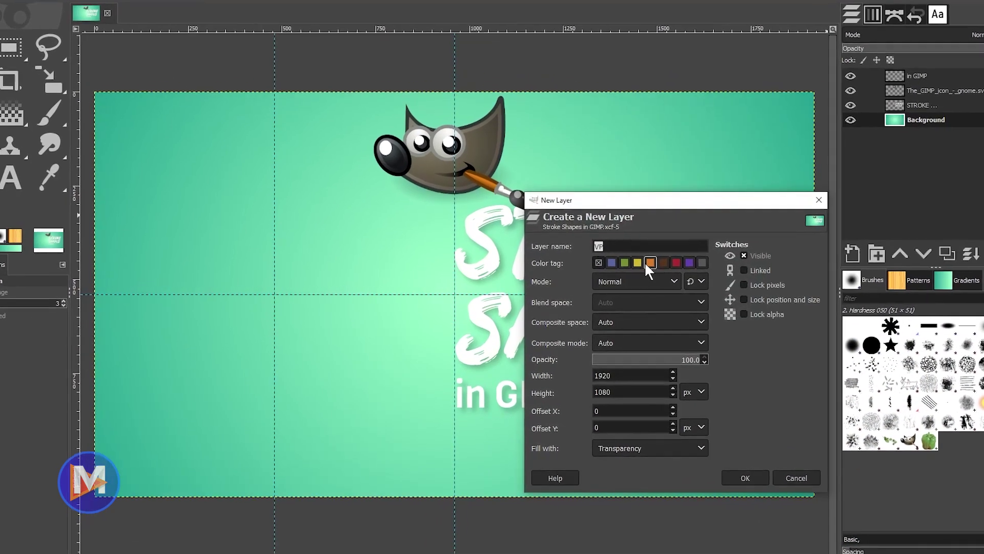
{"action": "type", "text": "Shape Stroke"}
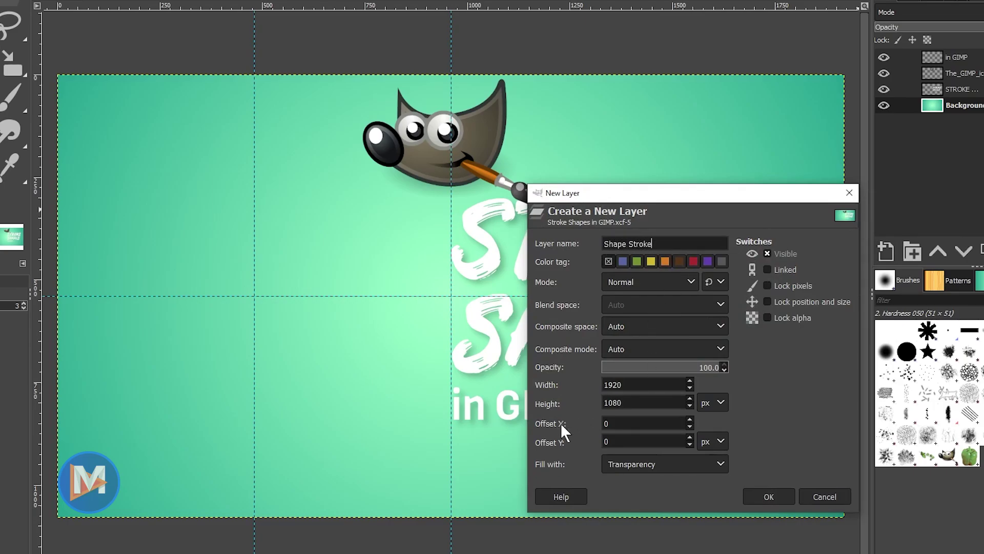
{"action": "left_click", "coordinate": [769, 496]}
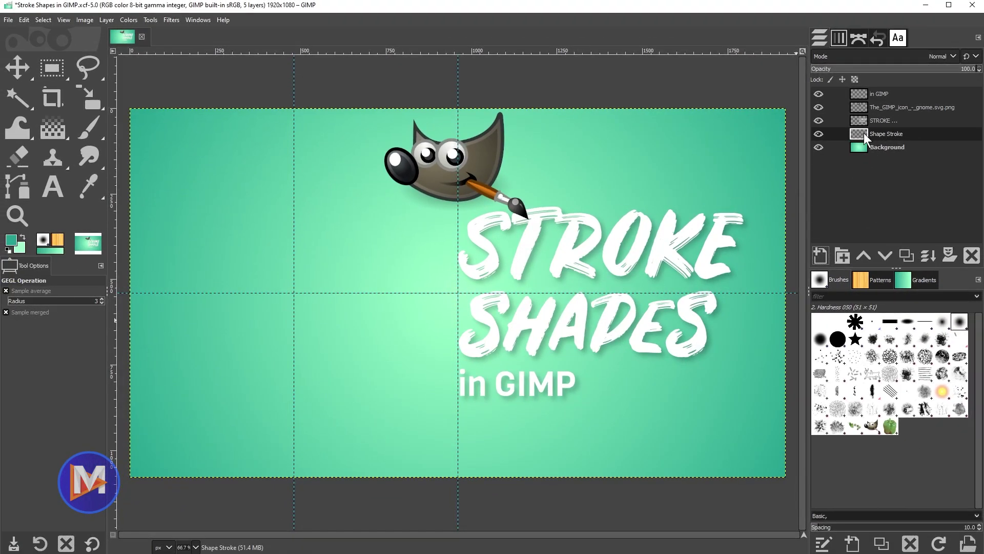
{"action": "left_click", "coordinate": [864, 253], "text": "shift"}
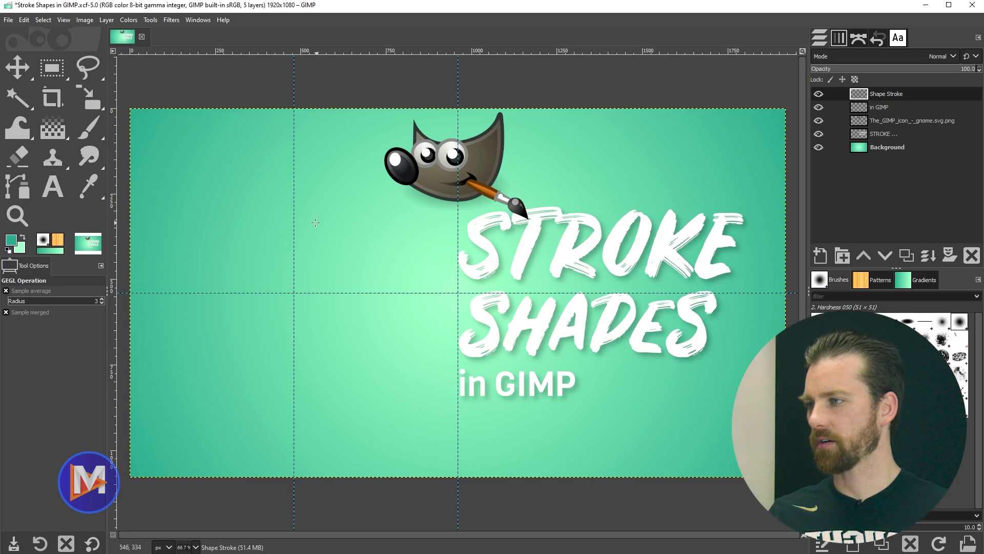
Step: Draw a square selection about 579 px wide centred on the left guide intersection and fill it with the teal foreground colour
{"action": "left_click", "coordinate": [53, 66]}
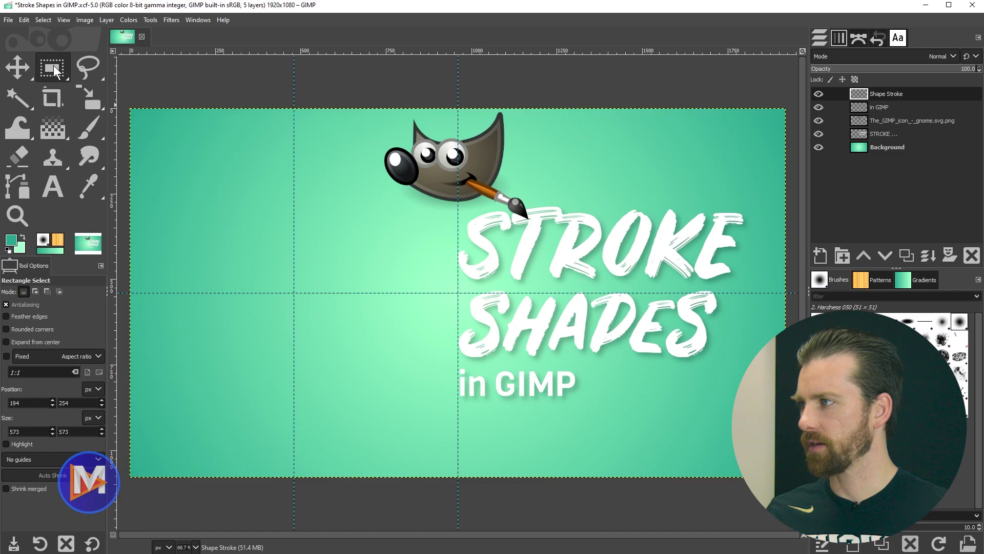
{"action": "left_click", "coordinate": [52, 66]}
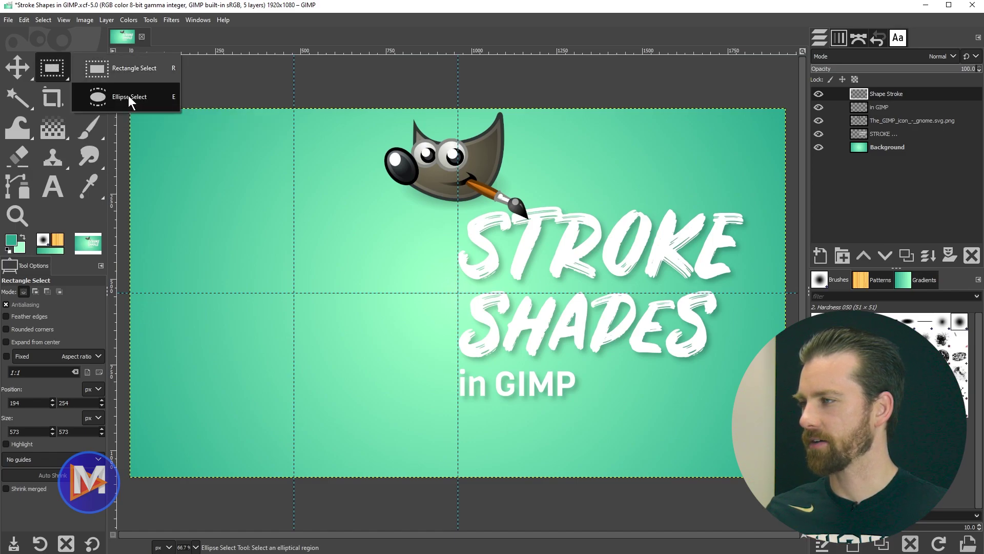
{"action": "left_click", "coordinate": [138, 69]}
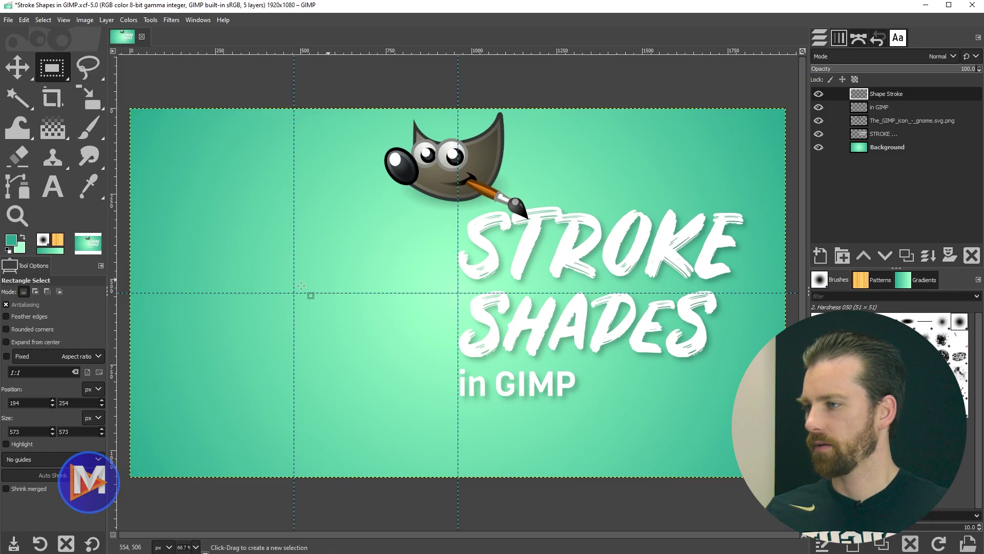
{"action": "left_click_drag", "start_coordinate": [294, 292], "coordinate": [393, 341]}
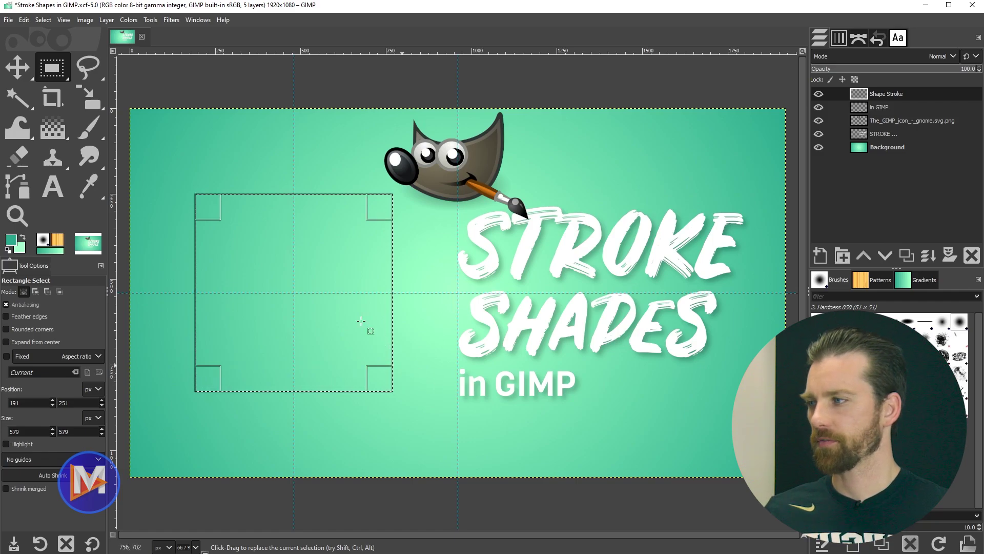
{"action": "left_click_drag", "start_coordinate": [11, 240], "coordinate": [398, 526]}
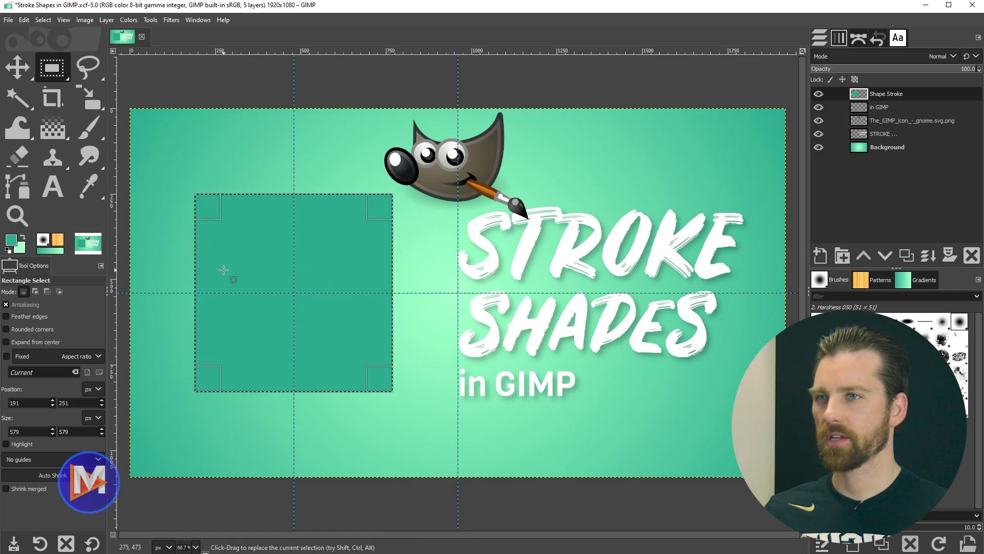
Step: Convert the square selection to a path, clear the selection and make the path visible
{"action": "left_click", "coordinate": [857, 38]}
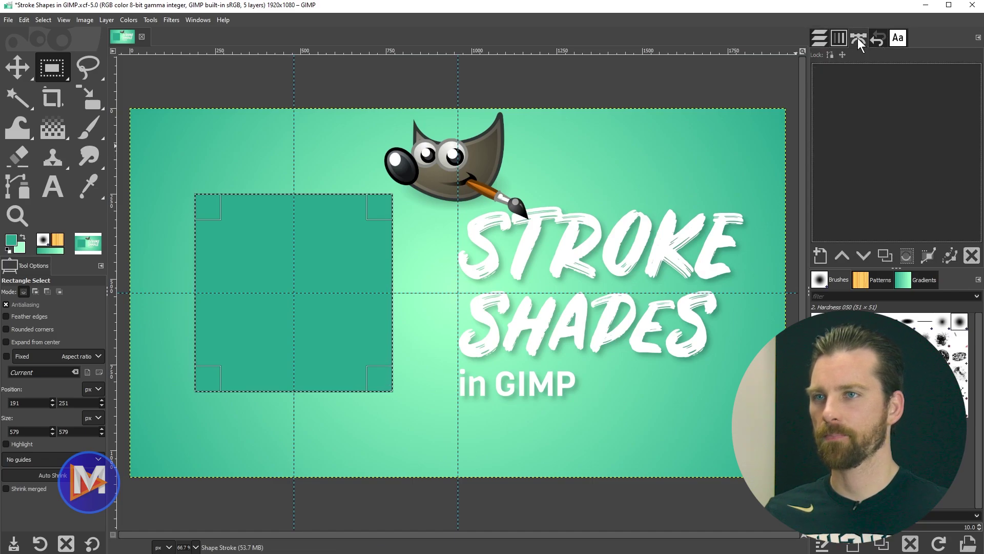
{"action": "left_click", "coordinate": [930, 254]}
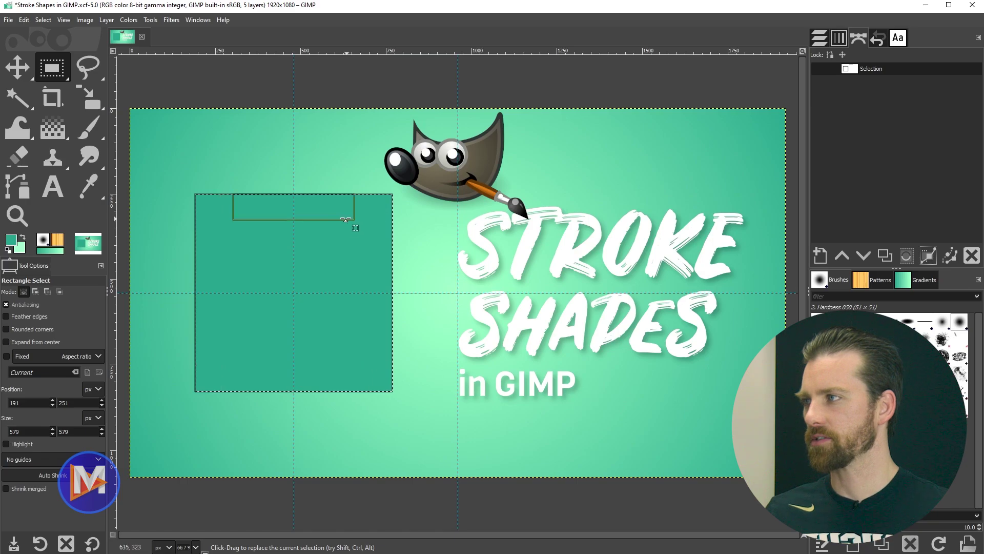
{"action": "left_click", "coordinate": [44, 20]}
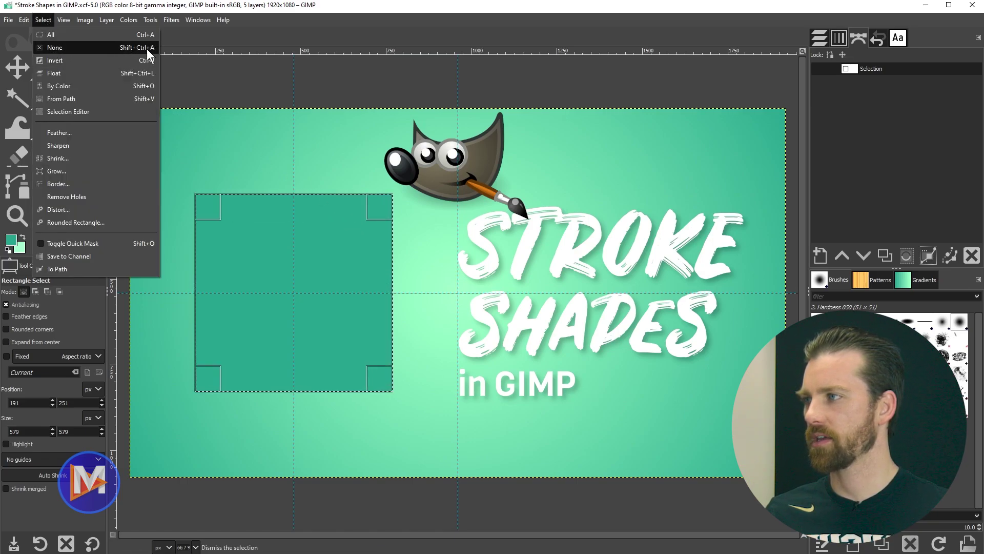
{"action": "left_click", "coordinate": [124, 46]}
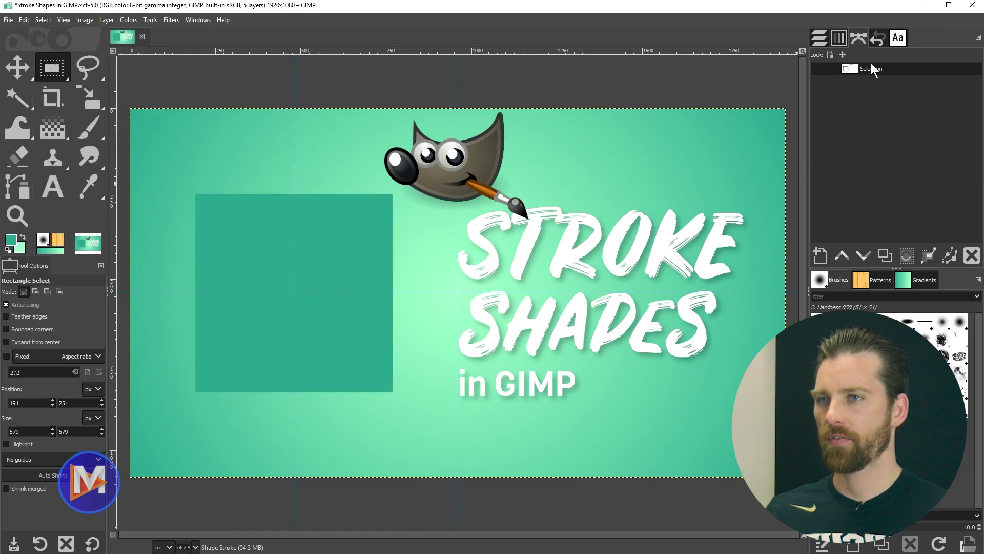
{"action": "left_click", "coordinate": [818, 69]}
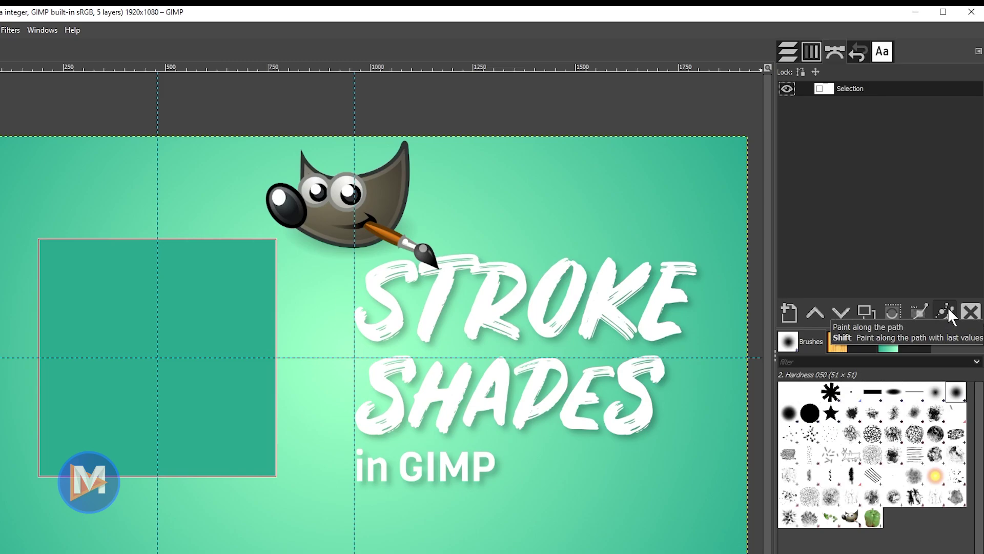
Step: Configure the path's stroke as a solid-colour line 15 px wide with a round join style
{"action": "left_click", "coordinate": [942, 315]}
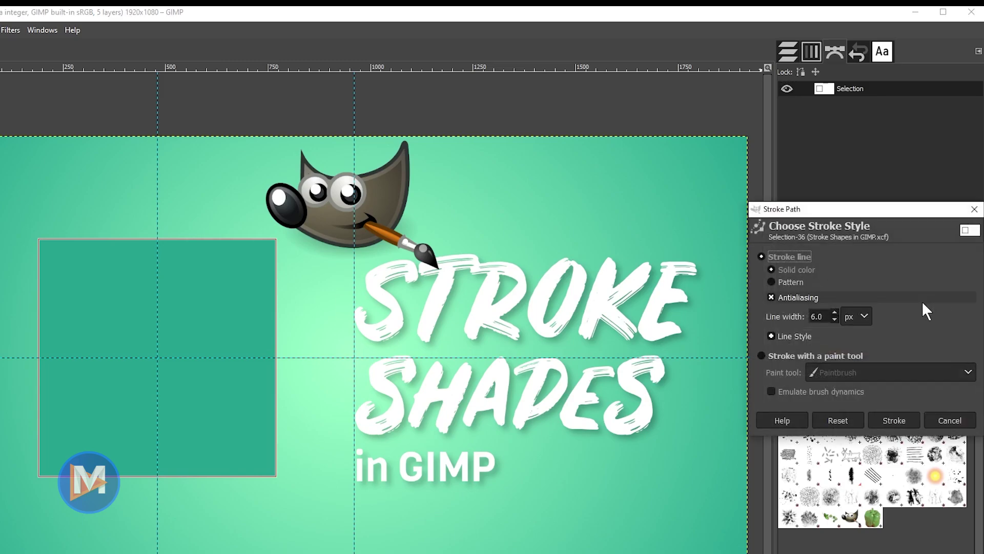
{"action": "mouse_move", "coordinate": [858, 214]}
{"action": "left_mouse_down"}
{"action": "mouse_move", "coordinate": [659, 183]}
{"action": "mouse_move", "coordinate": [614, 144]}
{"action": "left_mouse_up"}
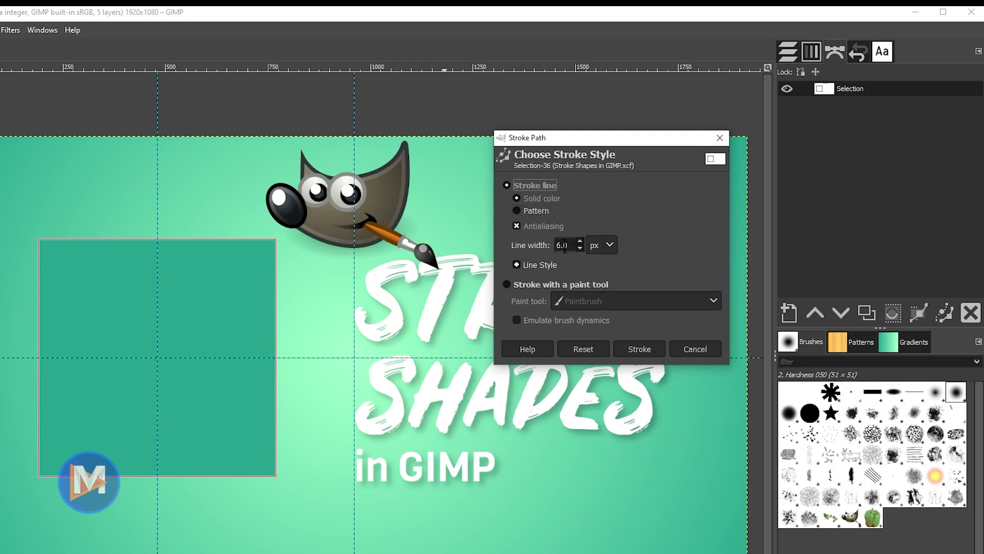
{"action": "left_click_drag", "start_coordinate": [571, 244], "coordinate": [538, 246]}
{"action": "type", "text": "15"}
{"action": "left_click", "coordinate": [516, 263]}
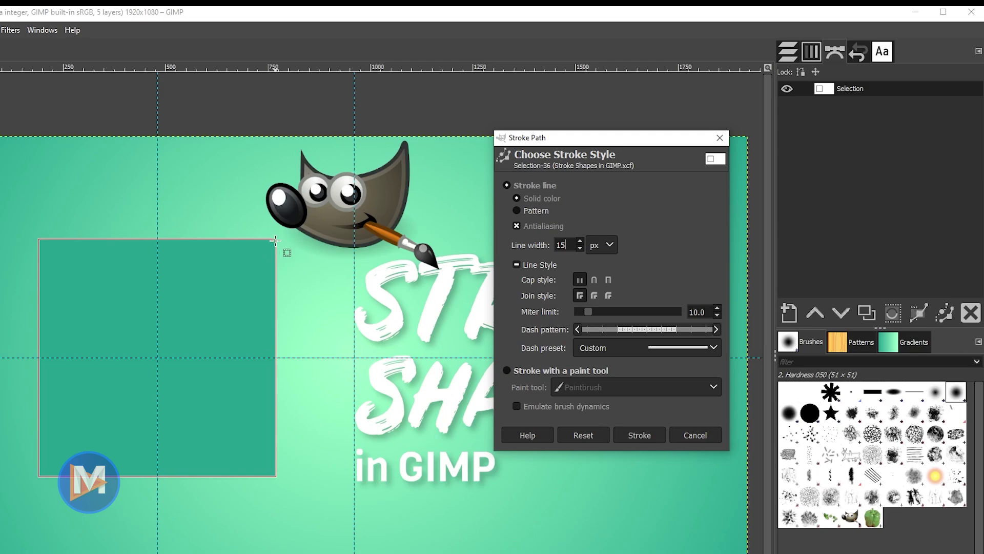
{"action": "left_click", "coordinate": [595, 294]}
{"action": "left_click", "coordinate": [608, 292]}
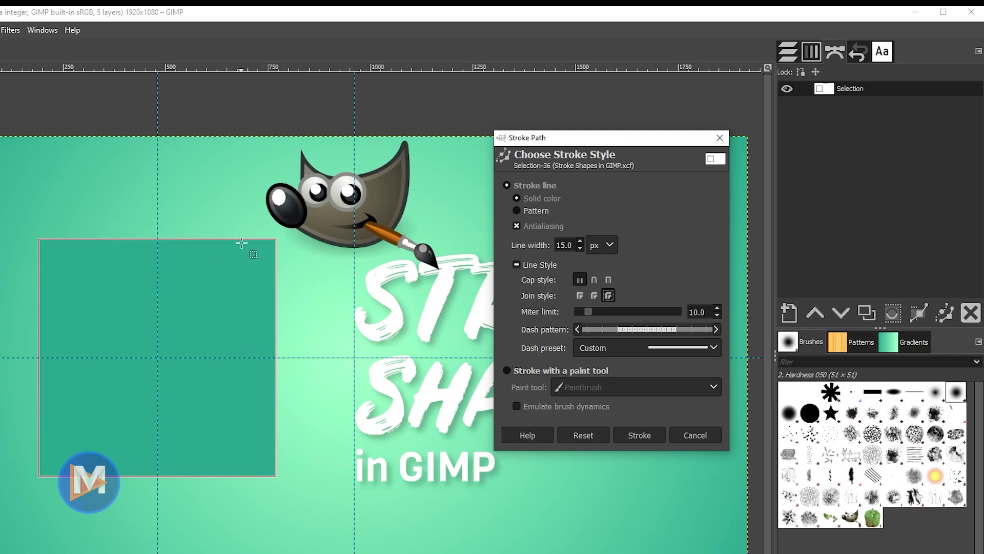
{"action": "left_click", "coordinate": [592, 292]}
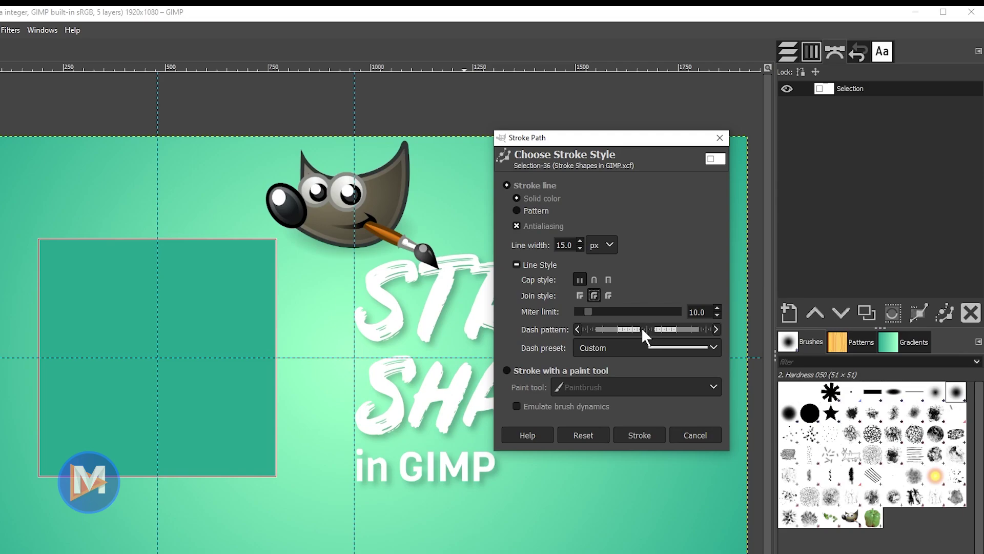
Step: Try a custom dash pattern and the Dense dots and Short dashes presets, and set the stroke's dash preset to Line
{"action": "mouse_move", "coordinate": [642, 328]}
{"action": "left_mouse_down"}
{"action": "mouse_move", "coordinate": [619, 329]}
{"action": "mouse_move", "coordinate": [650, 329]}
{"action": "mouse_move", "coordinate": [610, 330]}
{"action": "mouse_move", "coordinate": [658, 329]}
{"action": "left_mouse_up"}
{"action": "left_click", "coordinate": [615, 347]}
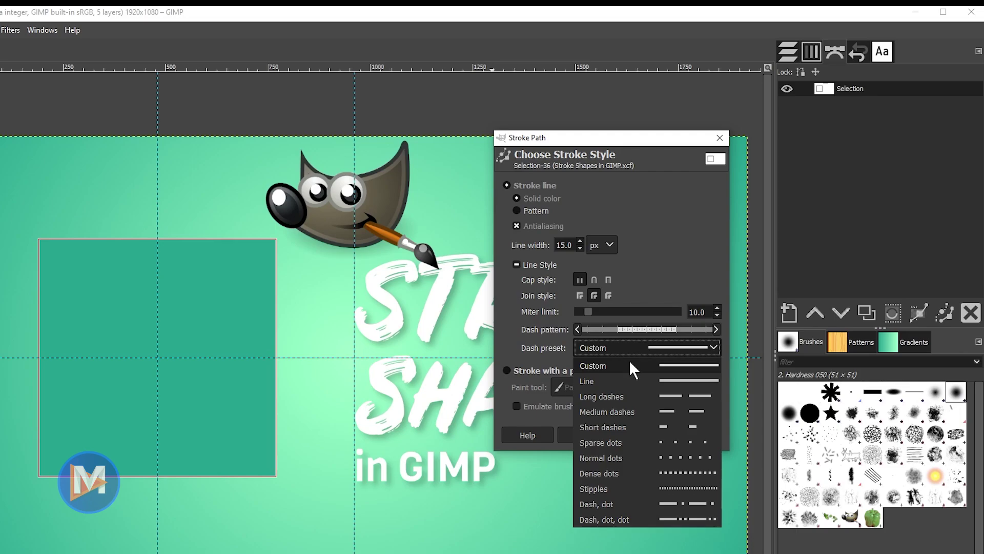
{"action": "left_click", "coordinate": [631, 474]}
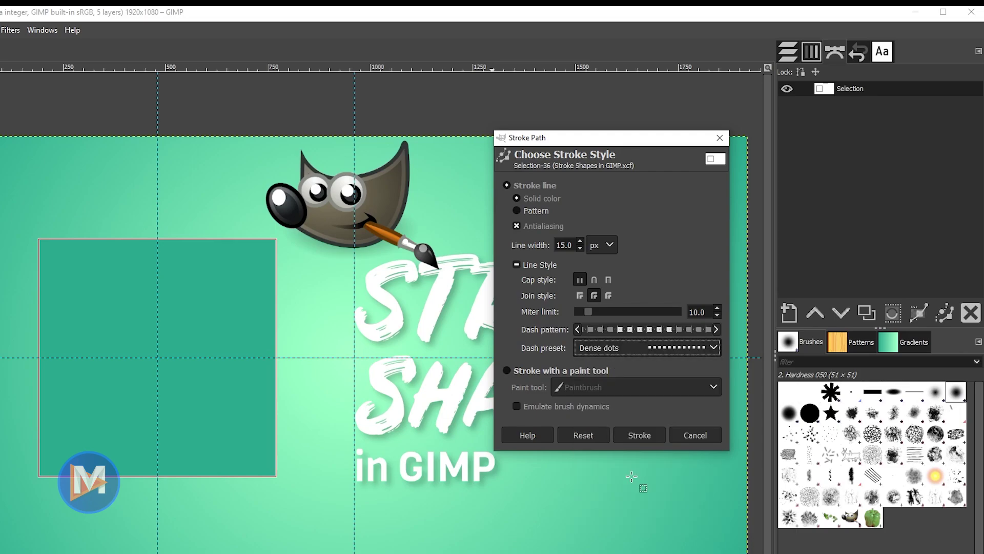
{"action": "left_click", "coordinate": [638, 349]}
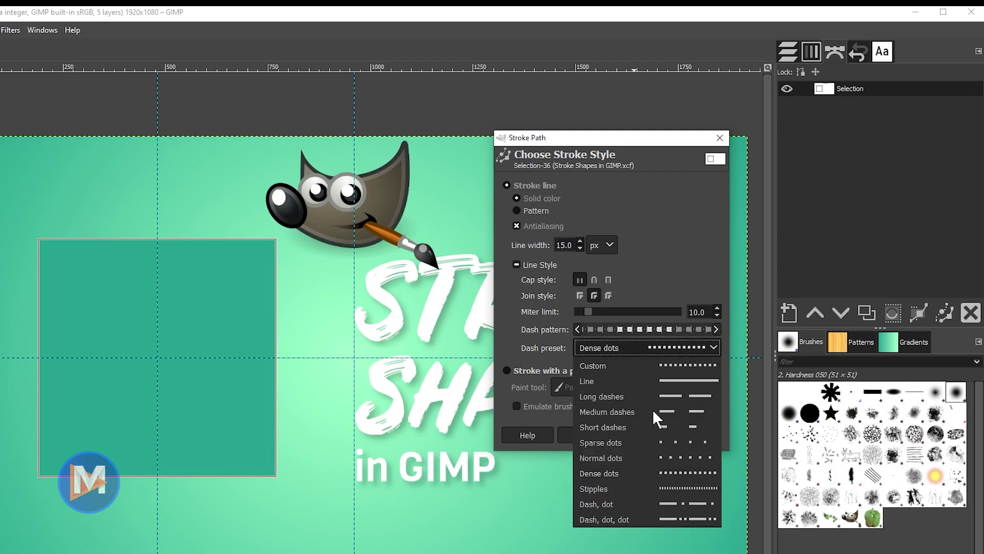
{"action": "left_click", "coordinate": [655, 427]}
{"action": "left_click", "coordinate": [638, 347]}
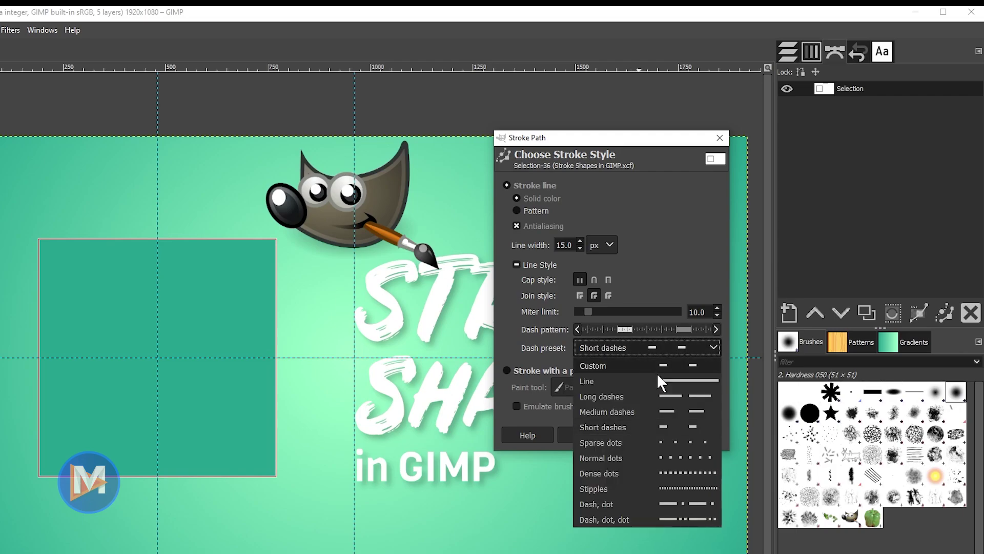
{"action": "left_click", "coordinate": [607, 382]}
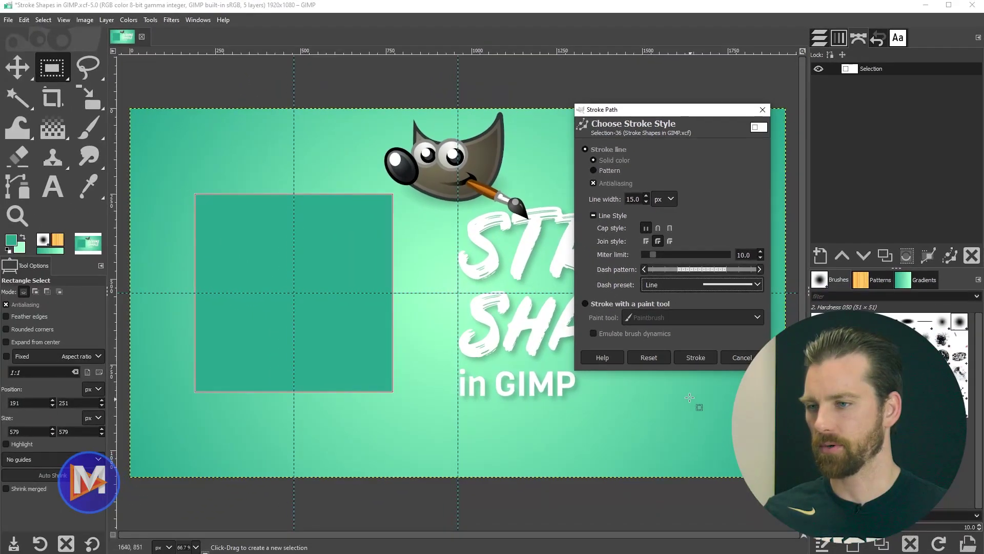
Step: Reset the colours to black and white and make white the foreground colour for the stroke
{"action": "left_click", "coordinate": [9, 251]}
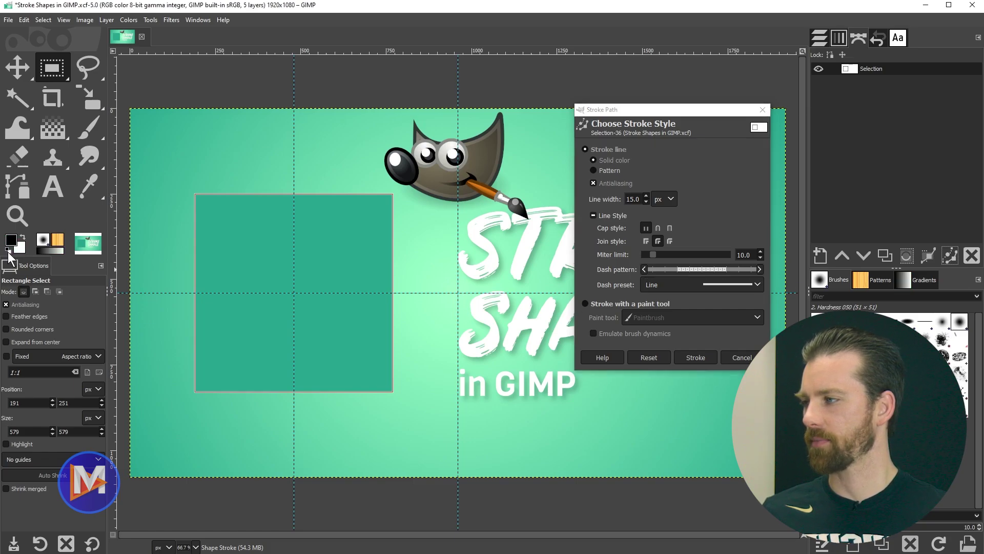
{"action": "left_click", "coordinate": [25, 238]}
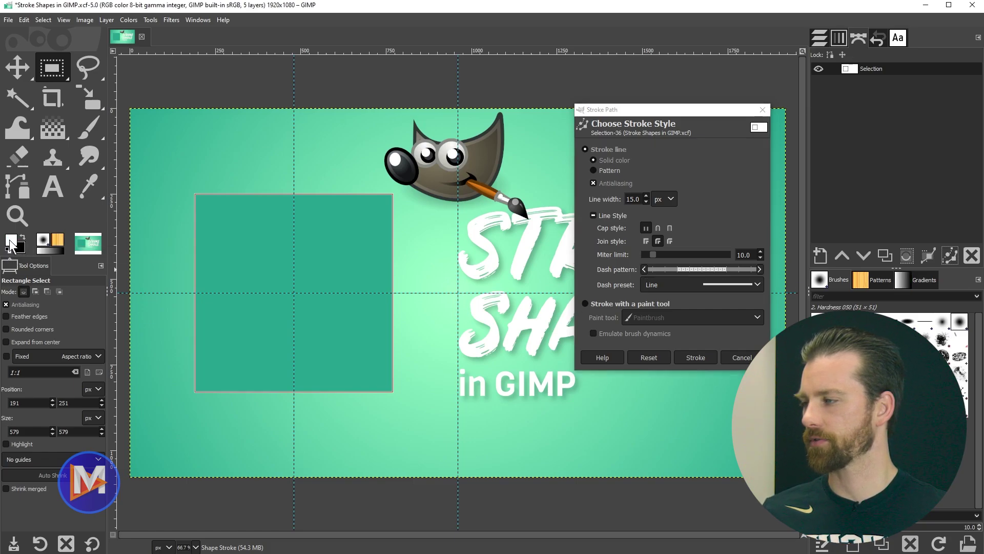
{"action": "left_click", "coordinate": [12, 242]}
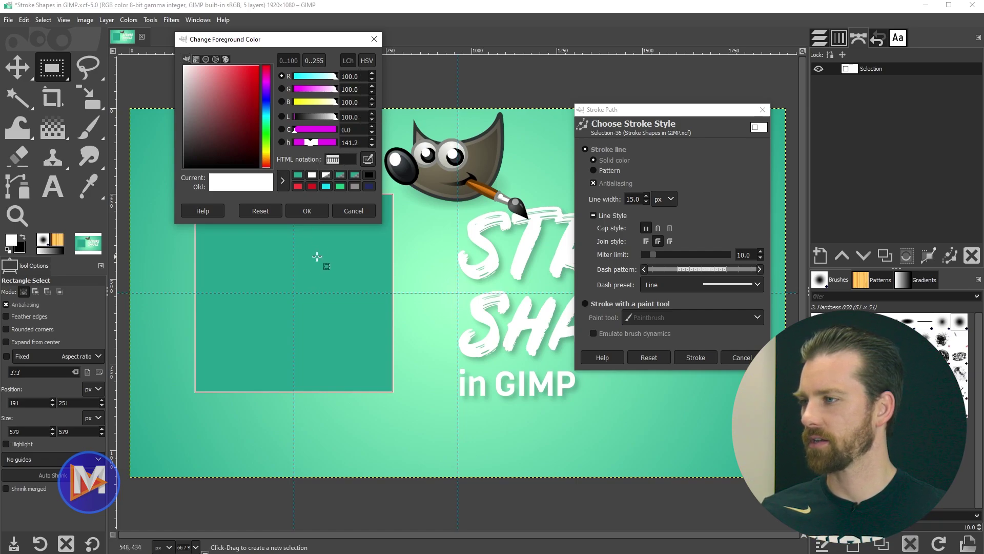
{"action": "left_click", "coordinate": [307, 212]}
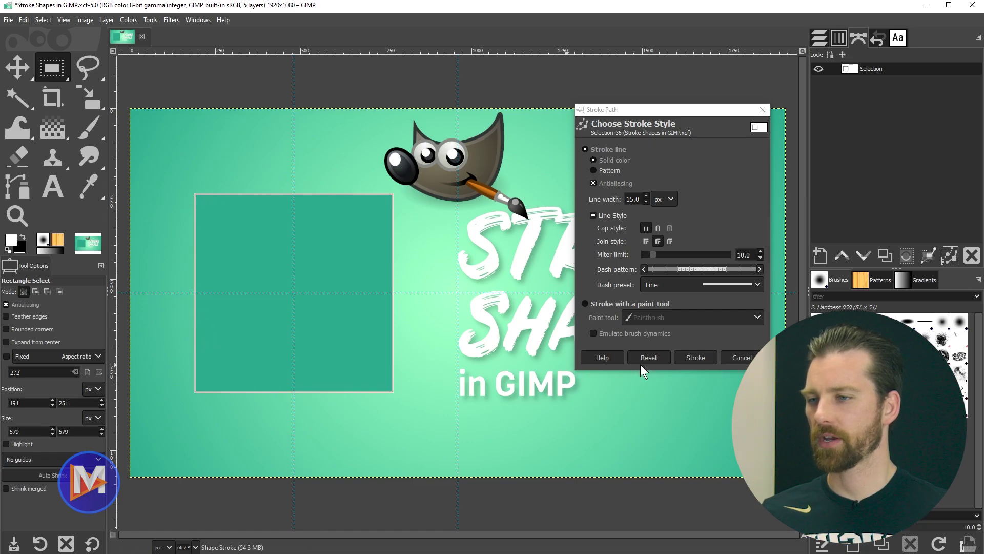
Step: Try stroking the path directly on the Shape Stroke layer, check it by toggling the layer's visibility, and undo the stroke
{"action": "left_click", "coordinate": [697, 357]}
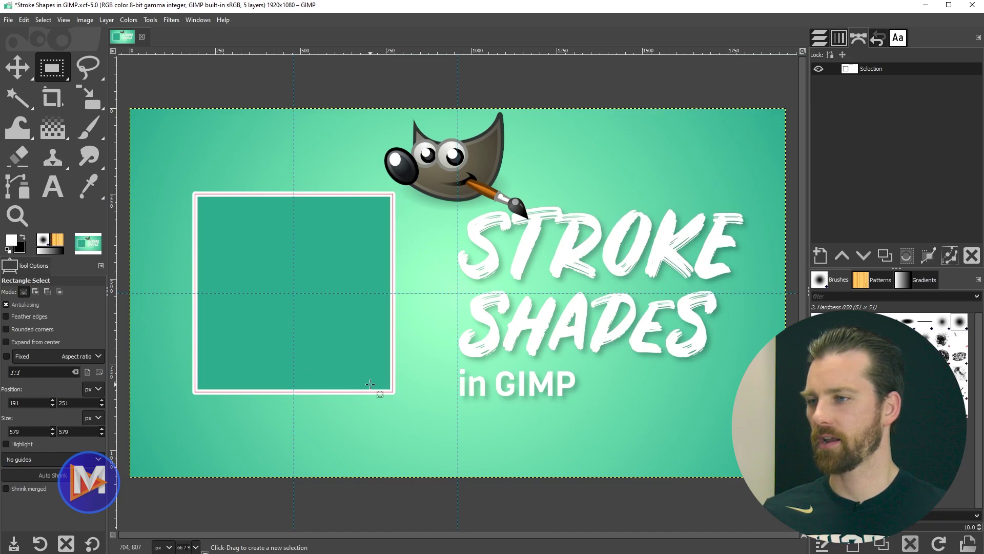
{"action": "left_click", "coordinate": [820, 37]}
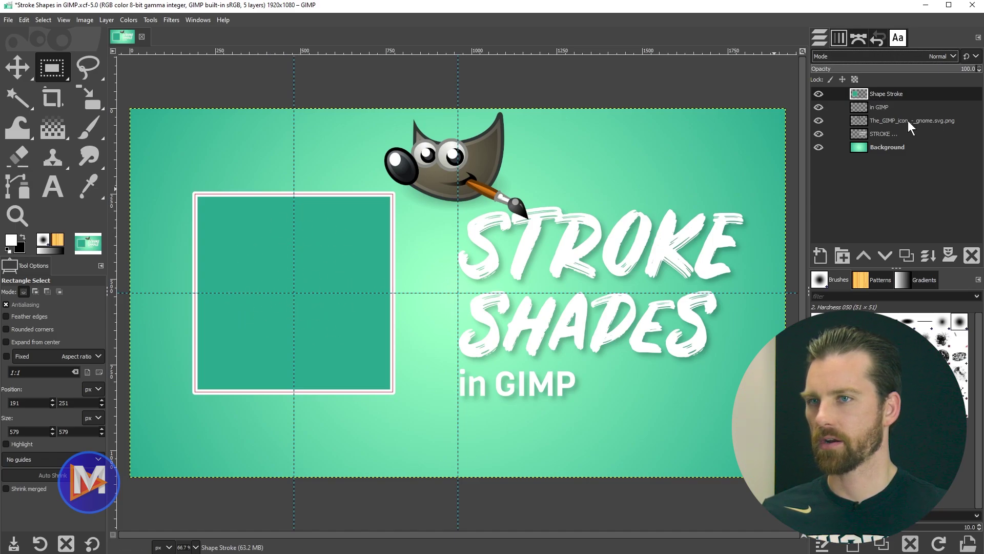
{"action": "left_click", "coordinate": [818, 95]}
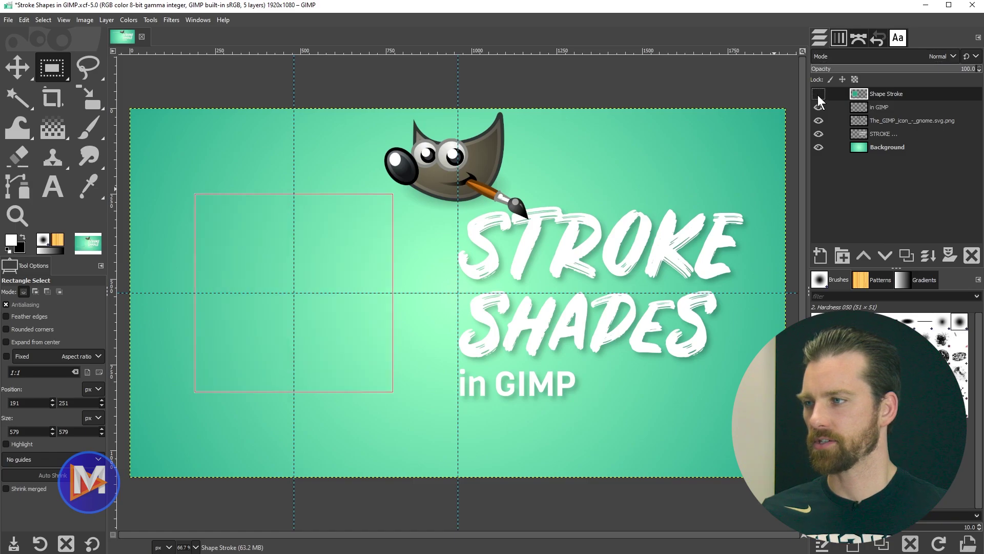
{"action": "left_click", "coordinate": [818, 94]}
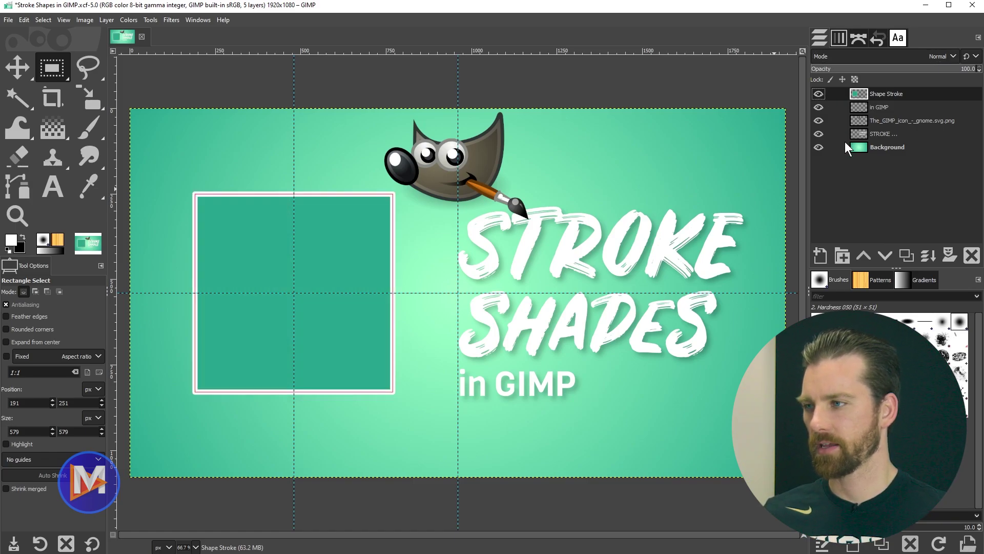
{"action": "key", "text": "ctrl+z"}
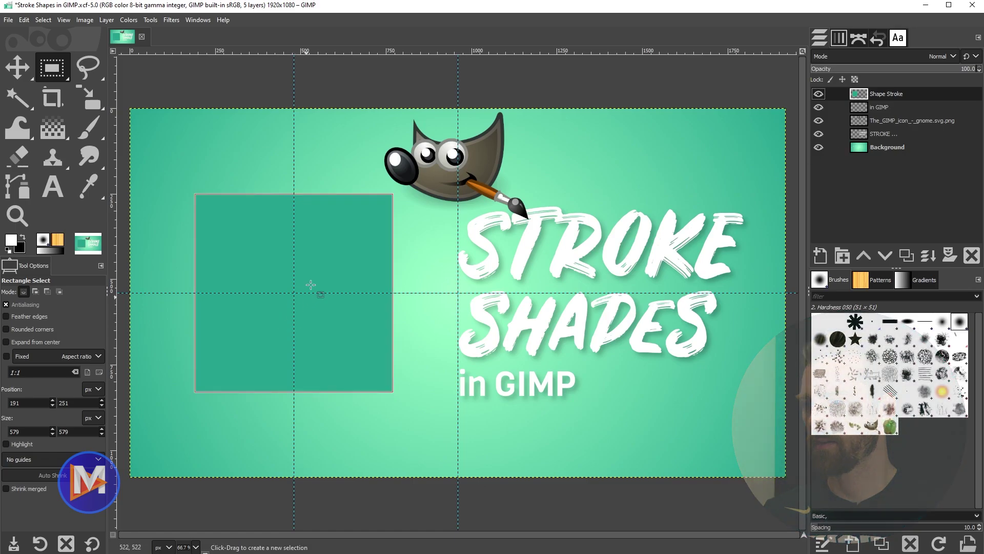
Step: Add a transparent 1920 x 1080 layer above the square, rename the square's layer to Shape, and make the new layer active
{"action": "key", "text": "shift+ctrl+n"}
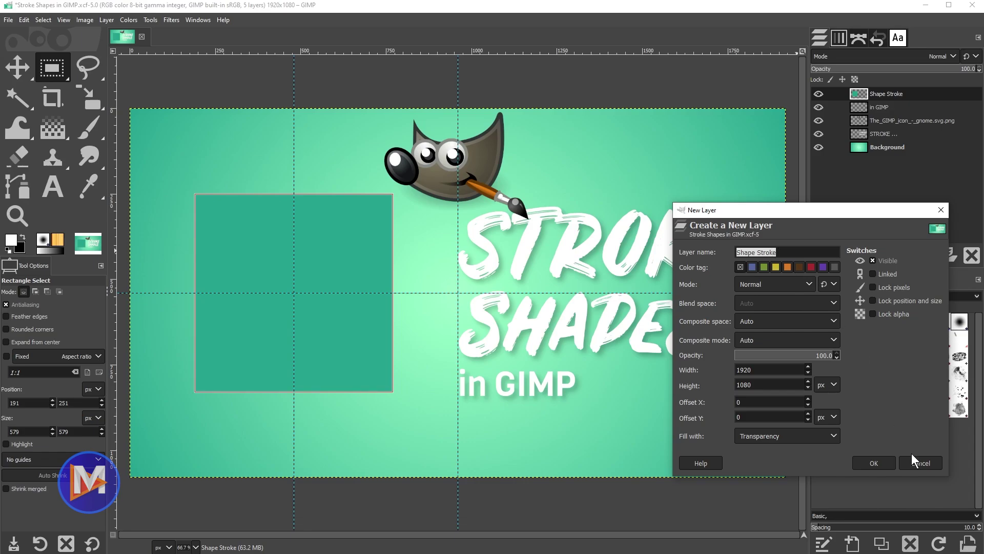
{"action": "left_click", "coordinate": [874, 463]}
{"action": "double_click", "coordinate": [891, 107]}
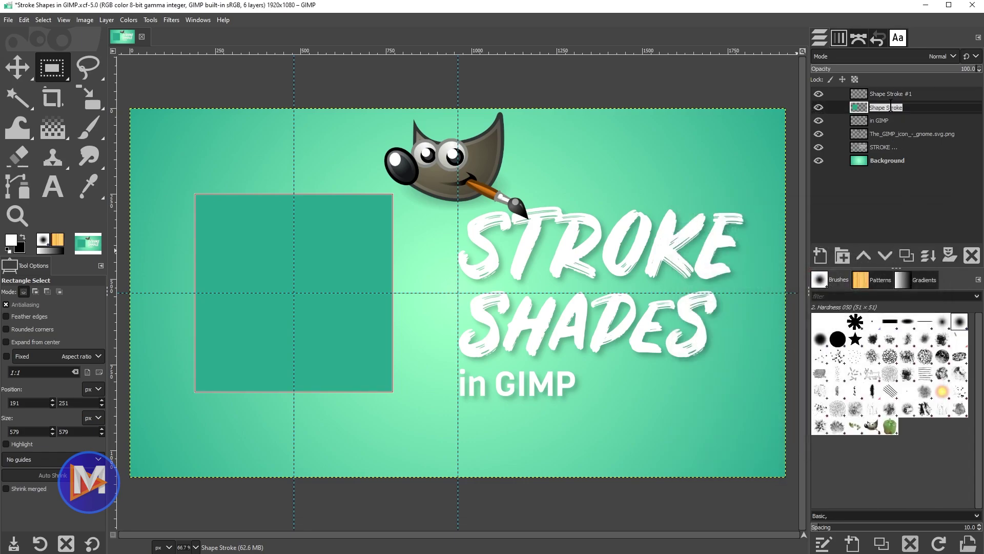
{"action": "left_click", "coordinate": [890, 107]}
{"action": "key", "text": "BackSpace"}
{"action": "key", "text": "Return"}
{"action": "left_click", "coordinate": [862, 93]}
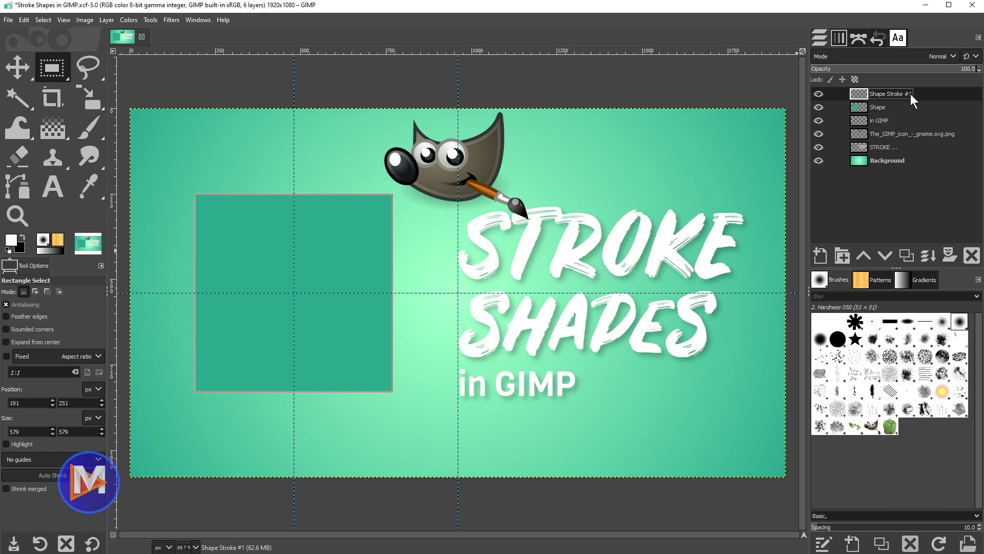
Step: Stroke the square's path with a 15 px solid white line on the new layer and check it by toggling the layer's visibility
{"action": "left_click", "coordinate": [857, 37]}
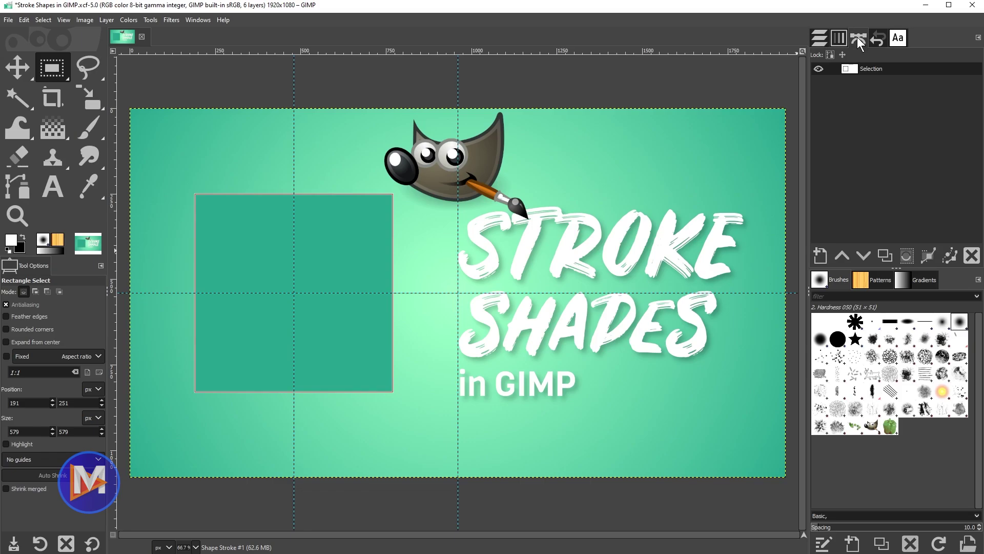
{"action": "left_click", "coordinate": [953, 256]}
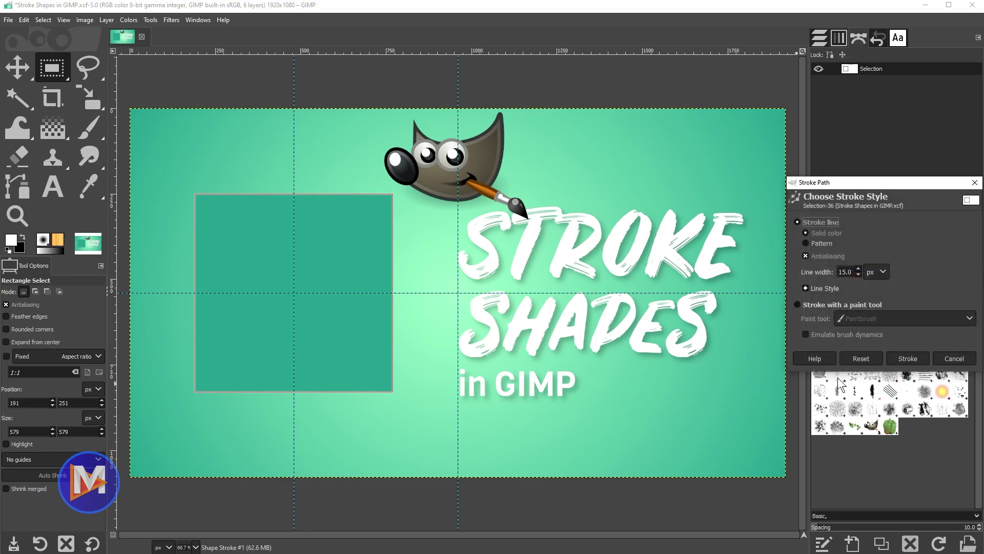
{"action": "left_click_drag", "start_coordinate": [879, 181], "coordinate": [743, 124]}
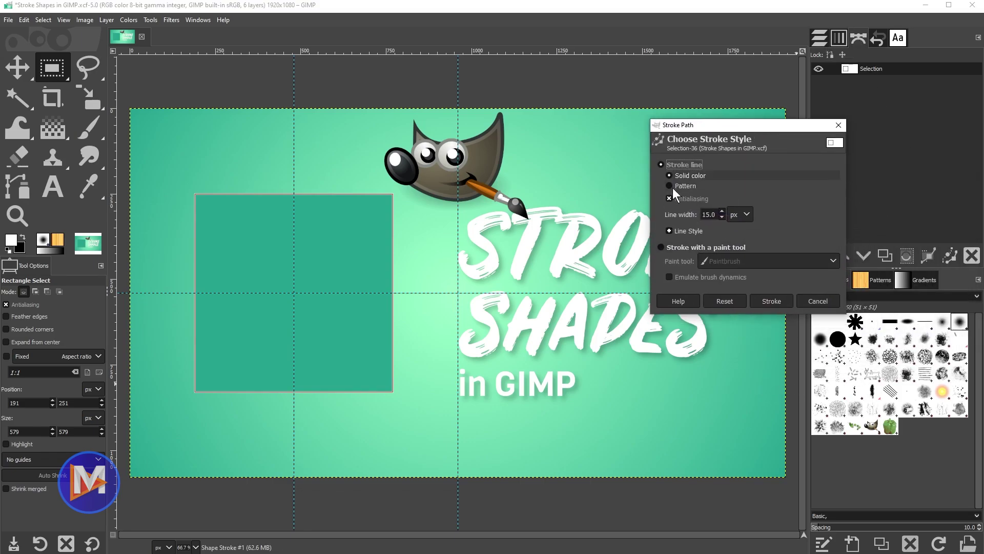
{"action": "left_click", "coordinate": [777, 299]}
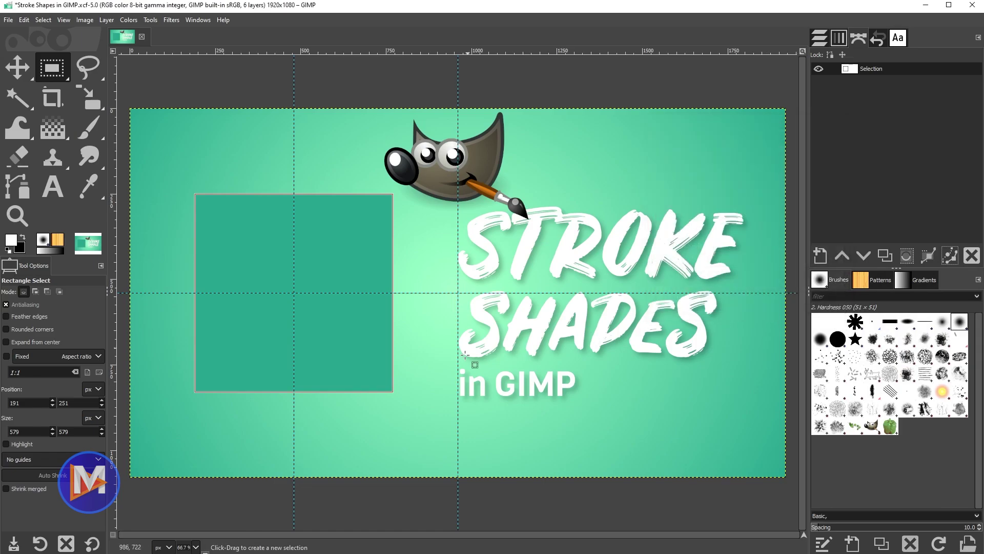
{"action": "left_click", "coordinate": [819, 37]}
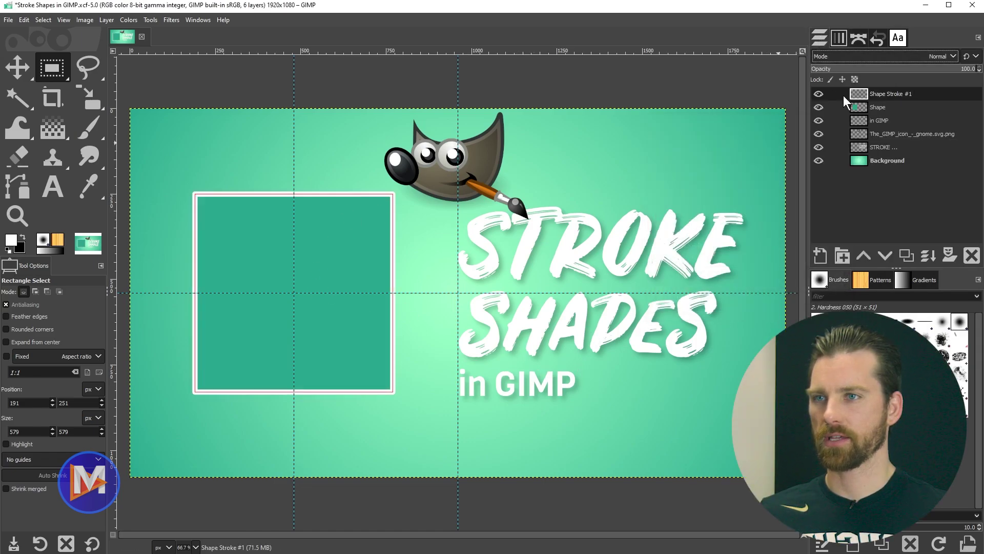
{"action": "left_click", "coordinate": [819, 93]}
{"action": "left_click", "coordinate": [819, 94]}
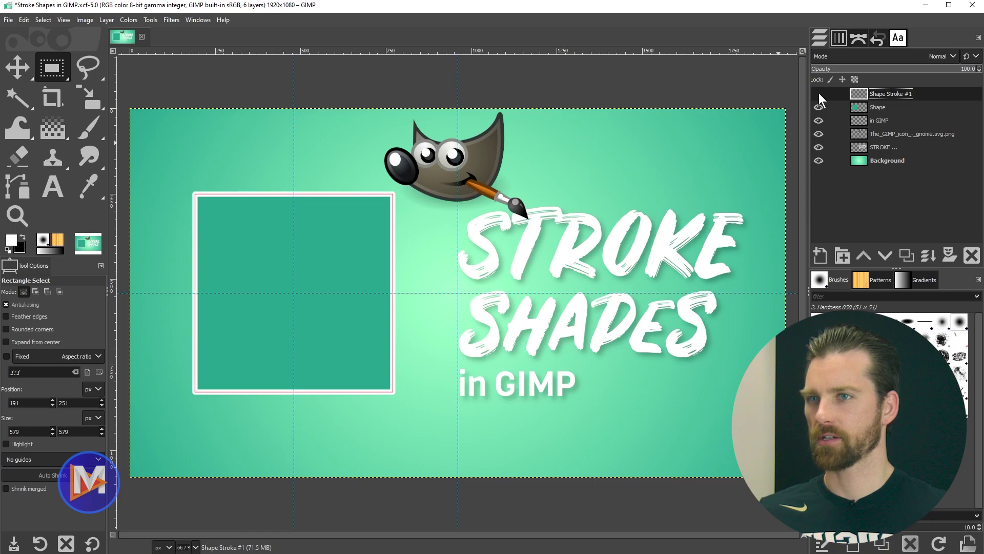
{"action": "left_click", "coordinate": [819, 94]}
{"action": "left_click", "coordinate": [819, 94]}
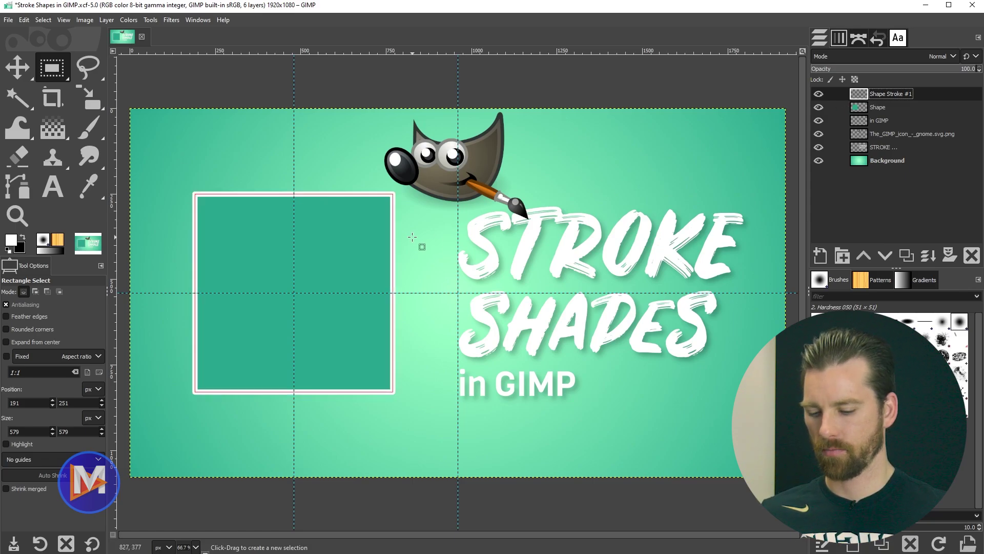
Step: Move the stroke layer slightly down and to the right of the square, and hide the square's path
{"action": "key", "text": "m"}
{"action": "left_click_drag", "start_coordinate": [394, 231], "coordinate": [400, 243]}
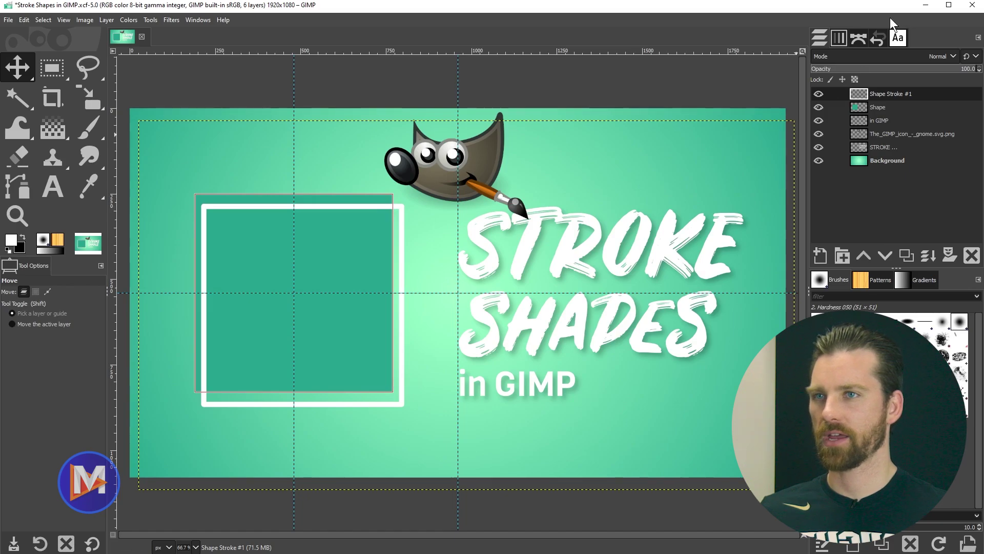
{"action": "left_click", "coordinate": [858, 38]}
{"action": "left_click", "coordinate": [819, 68]}
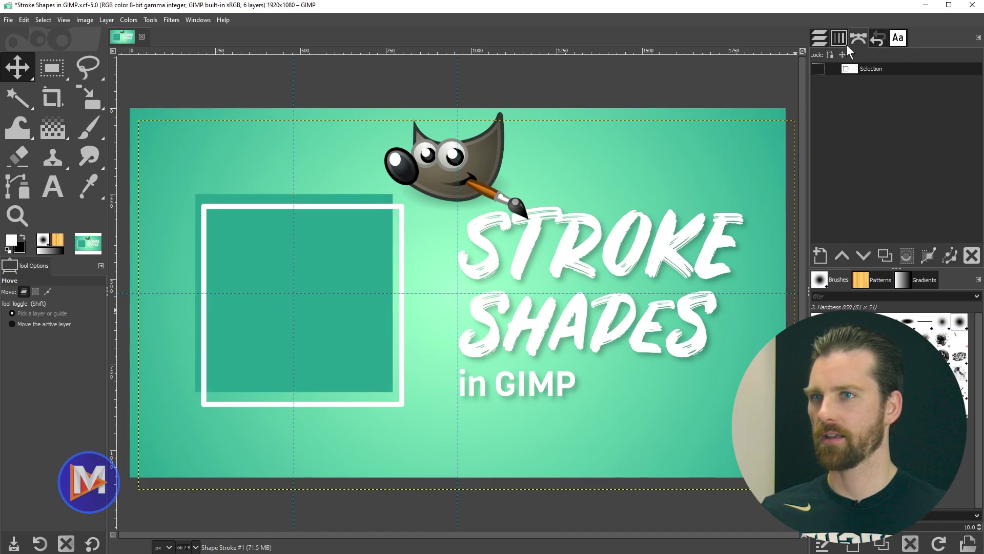
Step: Hide the square's stroke layer and the Shape layer, and add a transparent layer named Circle
{"action": "left_click", "coordinate": [820, 39]}
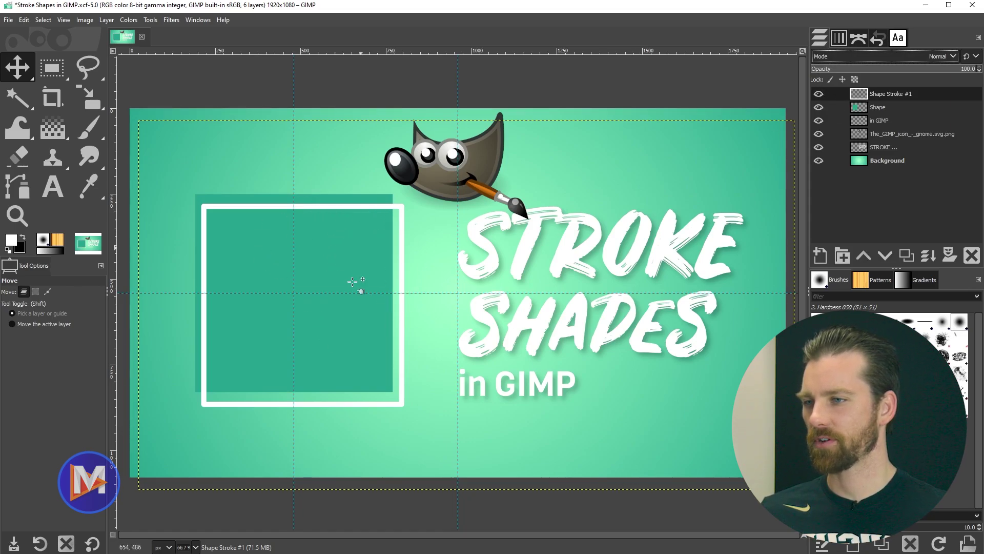
{"action": "left_click", "coordinate": [819, 94]}
{"action": "left_click", "coordinate": [820, 107]}
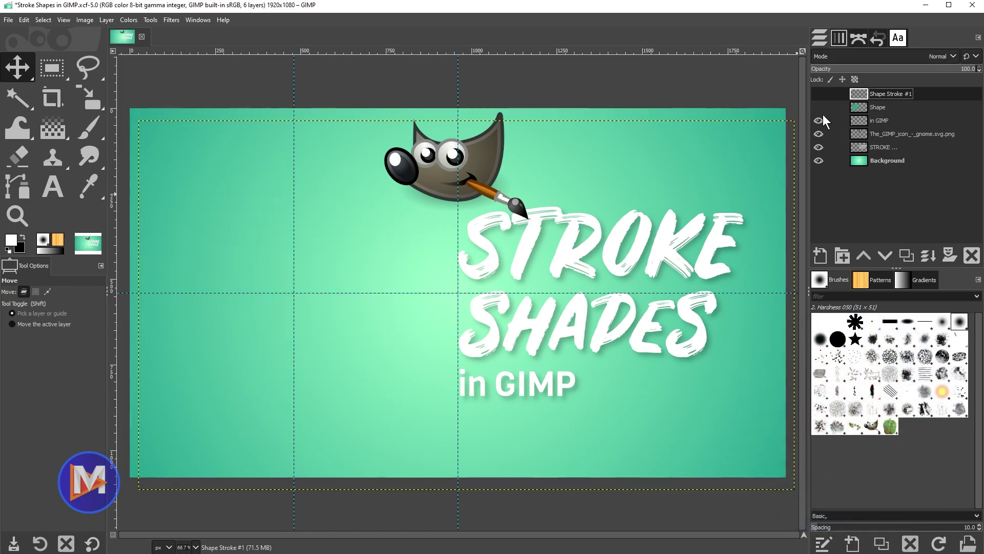
{"action": "left_click", "coordinate": [821, 254]}
{"action": "type", "text": "Circle"}
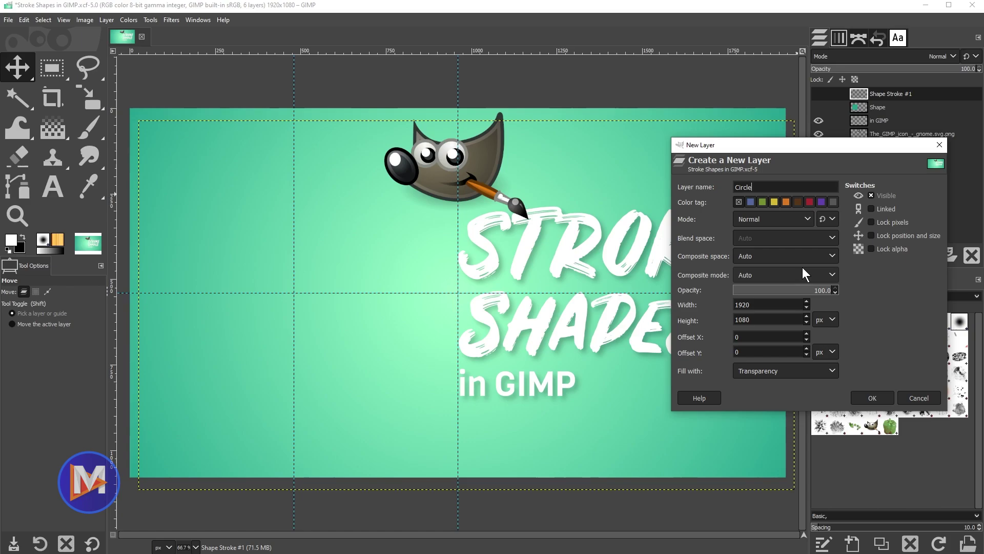
{"action": "key", "text": "Return"}
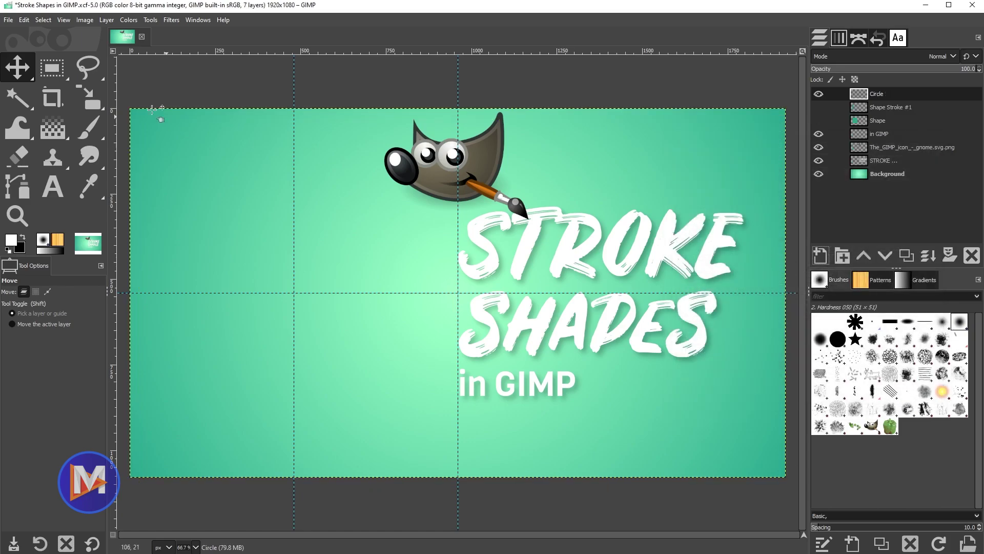
Step: Draw a circular selection about 564 px across, centred on the crossing of the guides, and fill it with the saved teal colour
{"action": "left_click_drag", "start_coordinate": [53, 71], "coordinate": [109, 96]}
{"action": "left_click_drag", "start_coordinate": [295, 293], "coordinate": [390, 387]}
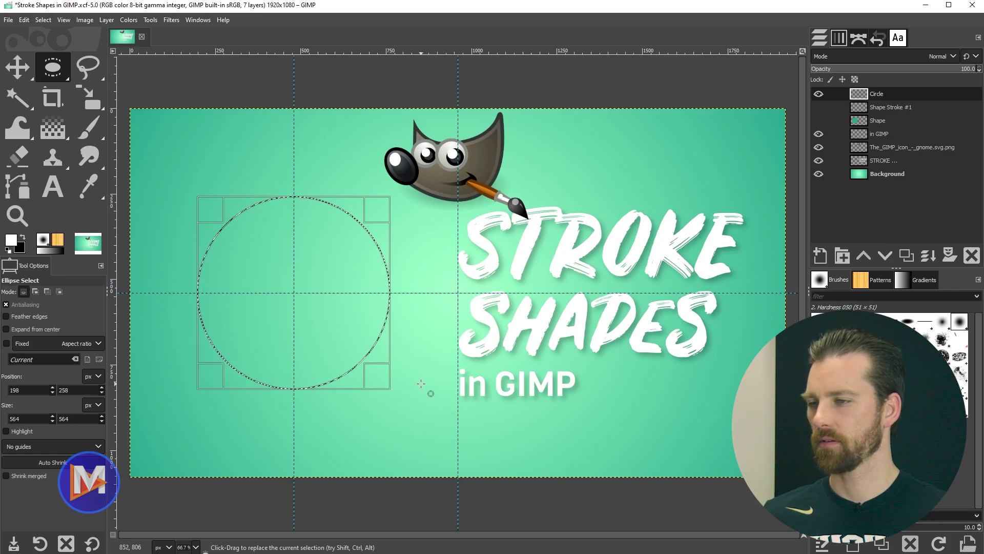
{"action": "left_click", "coordinate": [12, 240]}
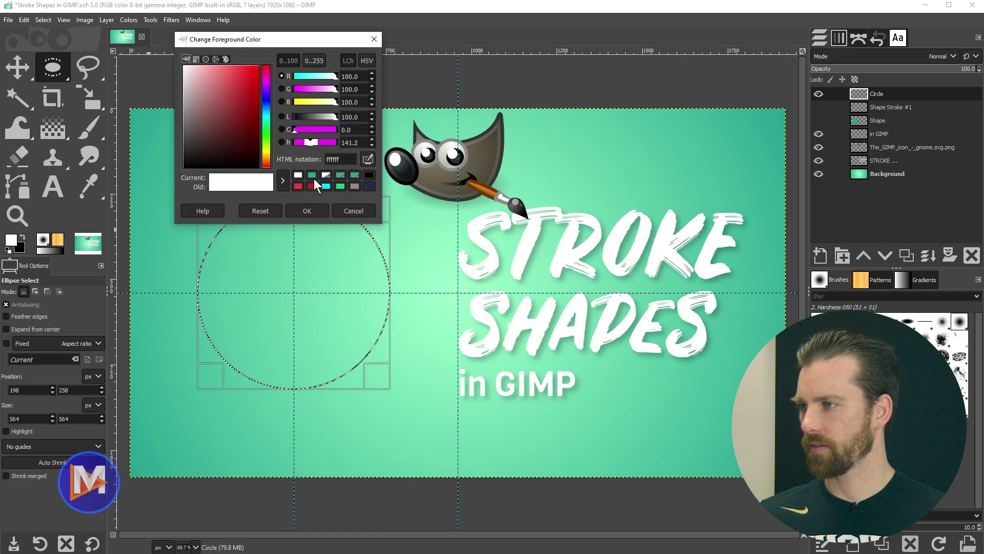
{"action": "left_click", "coordinate": [312, 176]}
{"action": "left_click", "coordinate": [313, 209]}
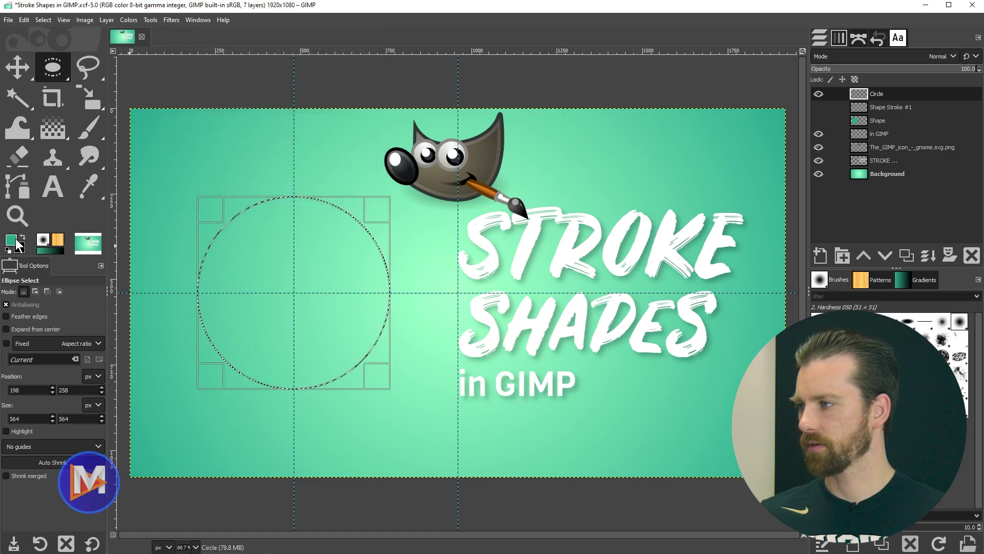
{"action": "left_click_drag", "start_coordinate": [17, 239], "coordinate": [330, 339]}
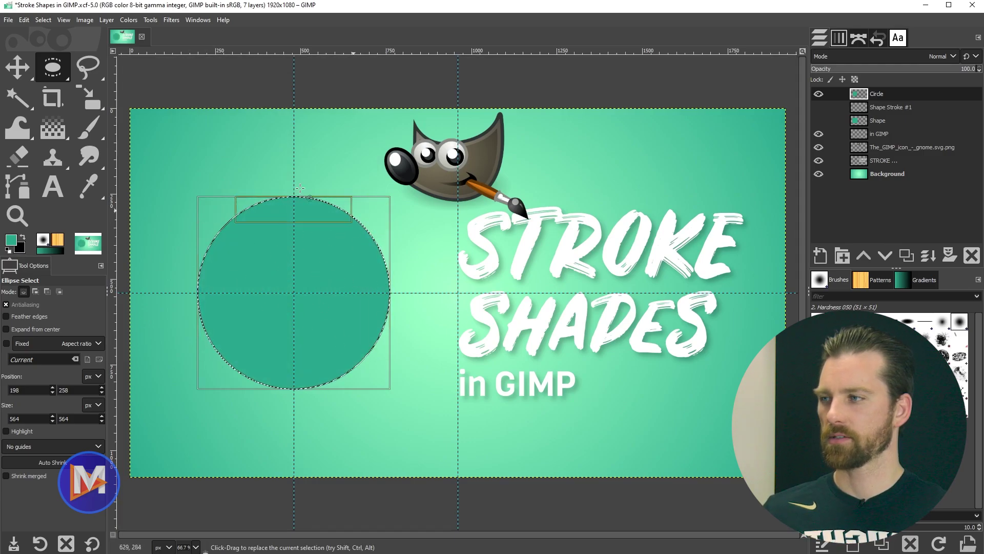
Step: Convert the circular selection to a path and clear the selection
{"action": "left_click", "coordinate": [859, 38]}
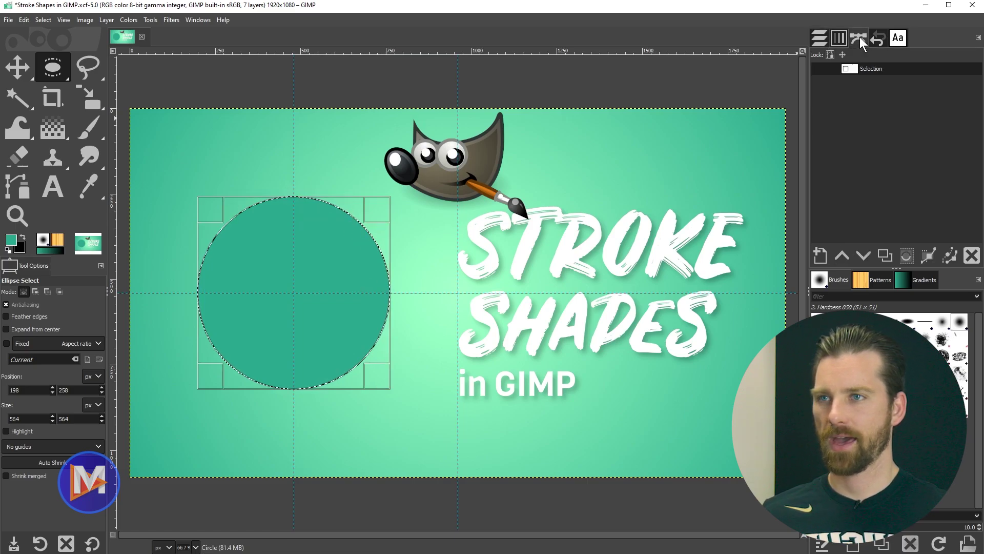
{"action": "left_click", "coordinate": [928, 254]}
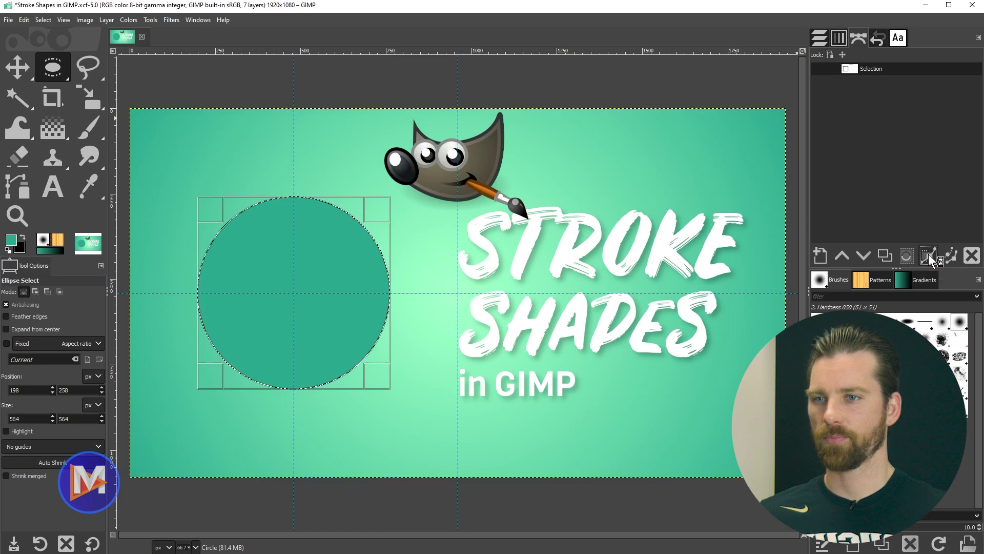
{"action": "left_click", "coordinate": [544, 215]}
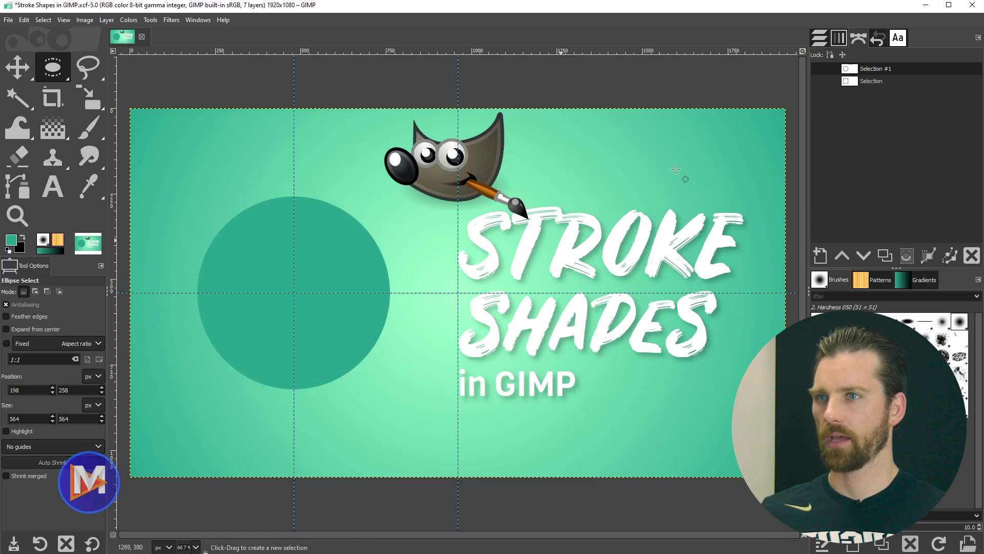
Step: Add a transparent 1920 x 1080 layer named Circle Stroke above the Circle layer
{"action": "left_click", "coordinate": [819, 38]}
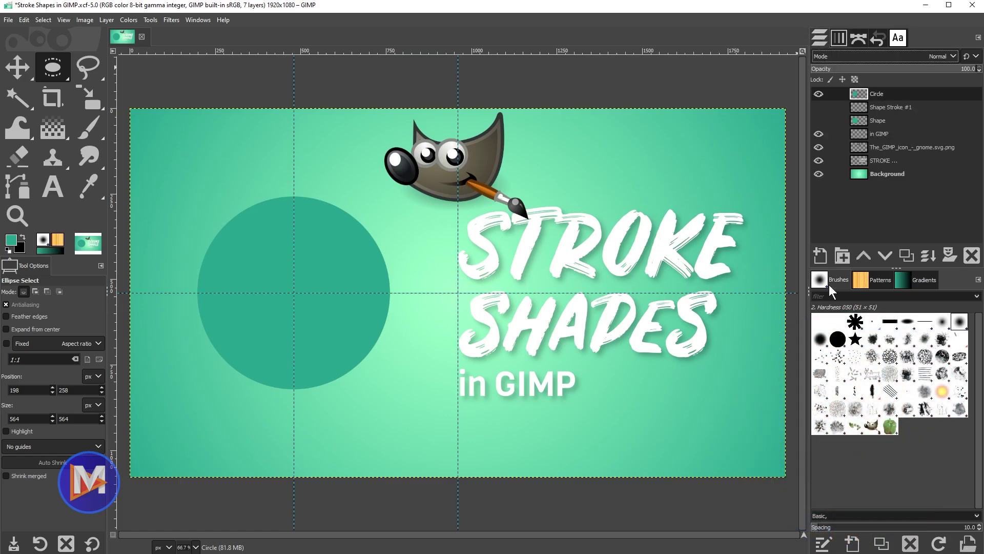
{"action": "left_click", "coordinate": [822, 255]}
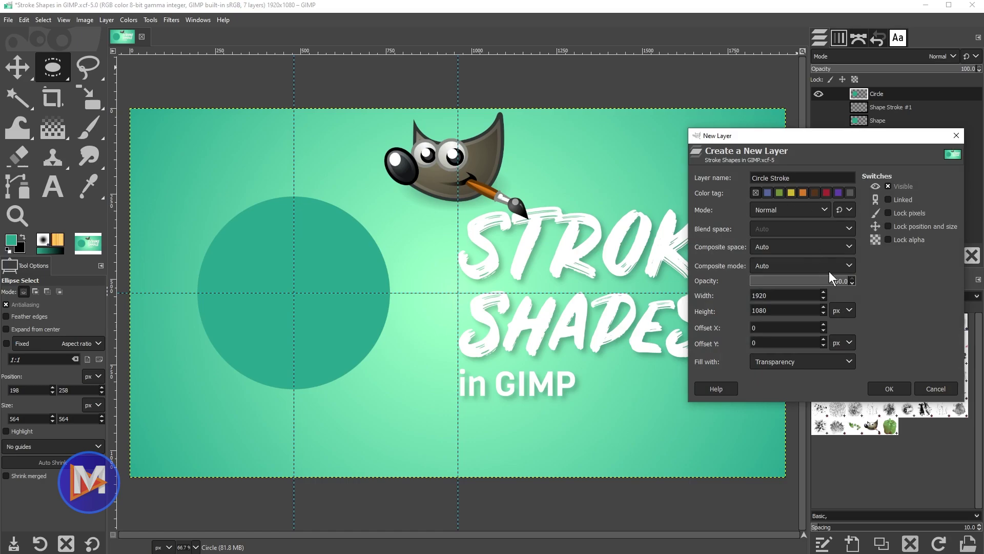
{"action": "left_click", "coordinate": [889, 388]}
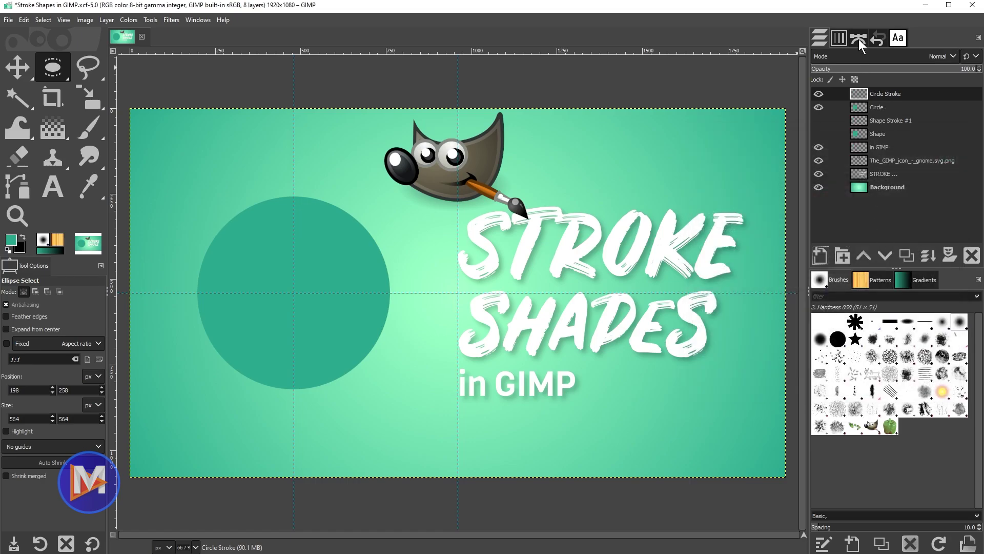
Step: Stroke the circle's path on the Circle Stroke layer with a 15 px solid line, using white as the foreground colour
{"action": "left_click", "coordinate": [859, 39]}
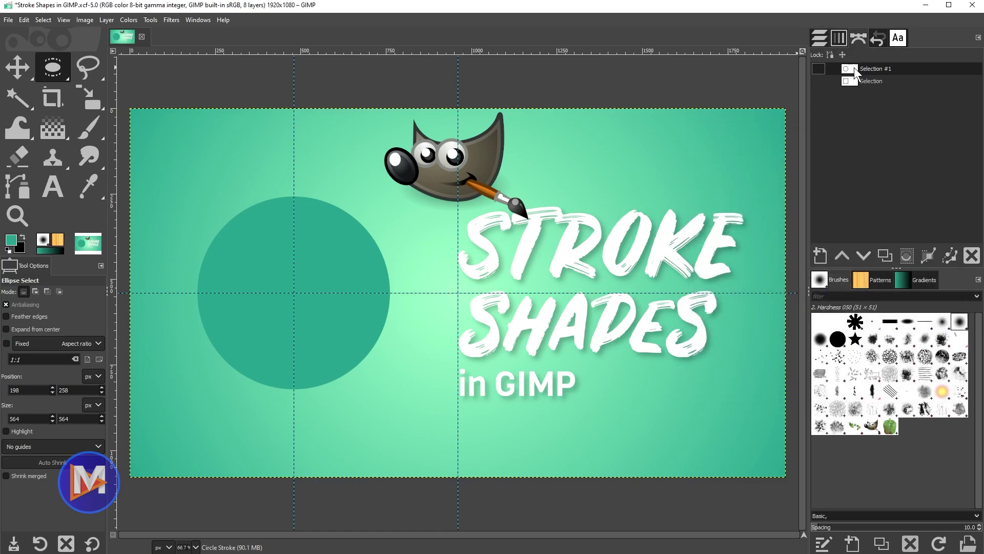
{"action": "left_click", "coordinate": [951, 255]}
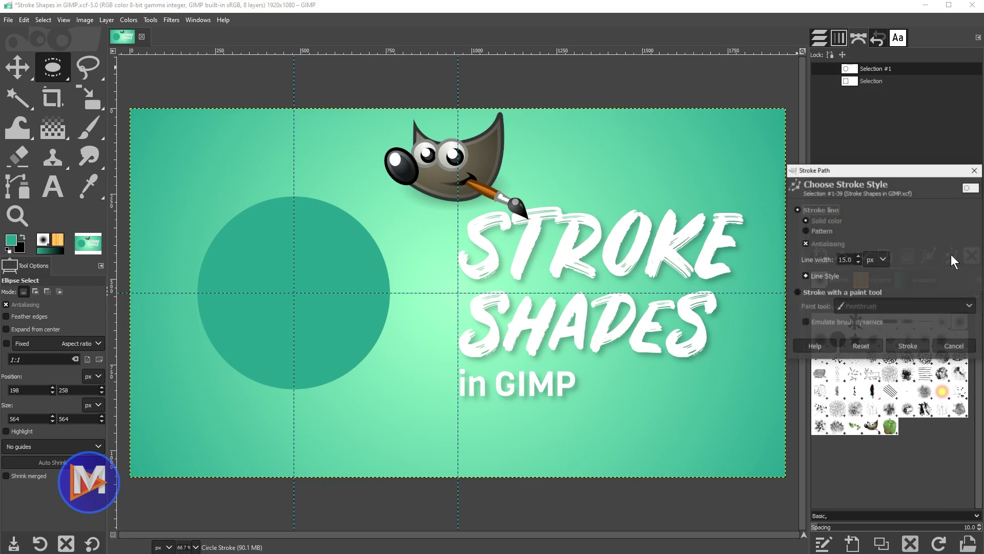
{"action": "left_click", "coordinate": [8, 251]}
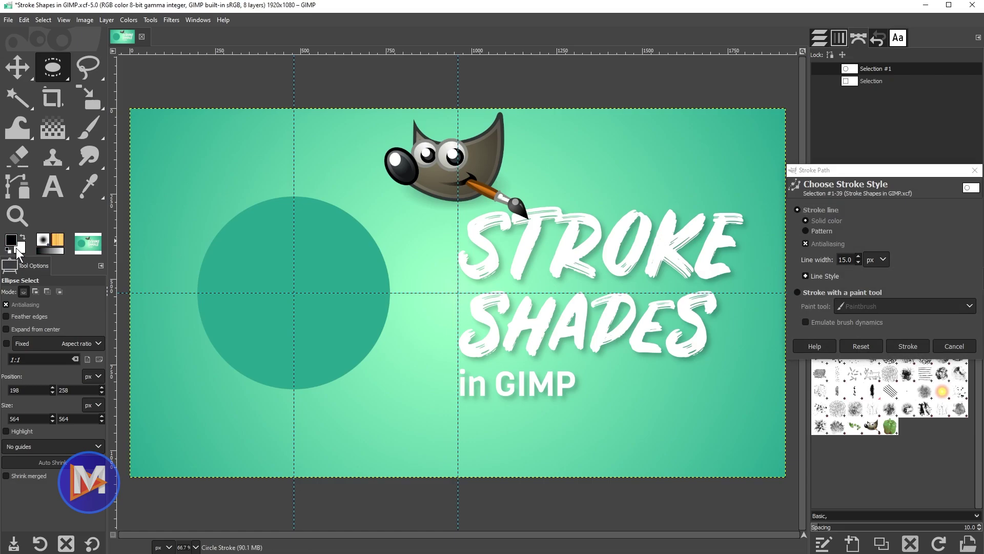
{"action": "left_click", "coordinate": [21, 241]}
{"action": "left_click", "coordinate": [908, 345]}
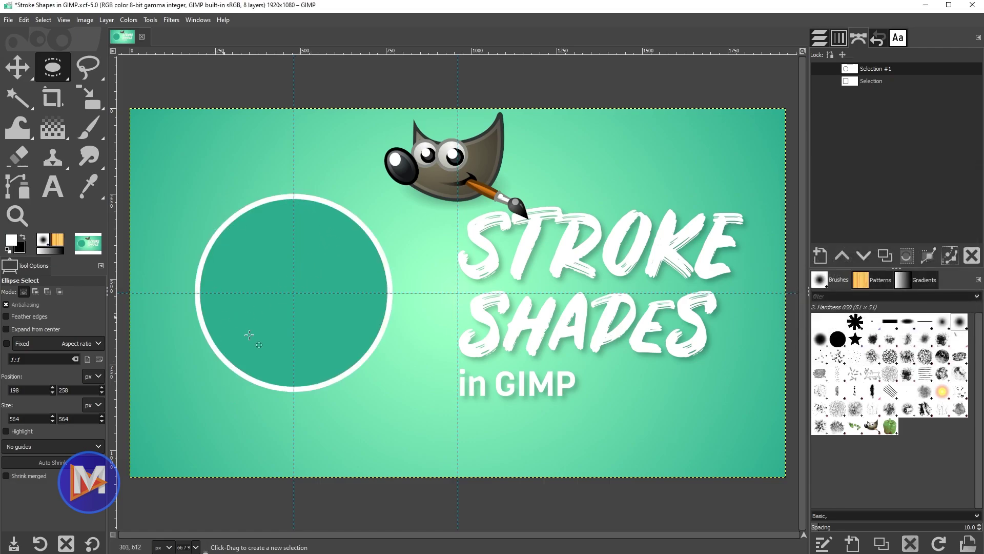